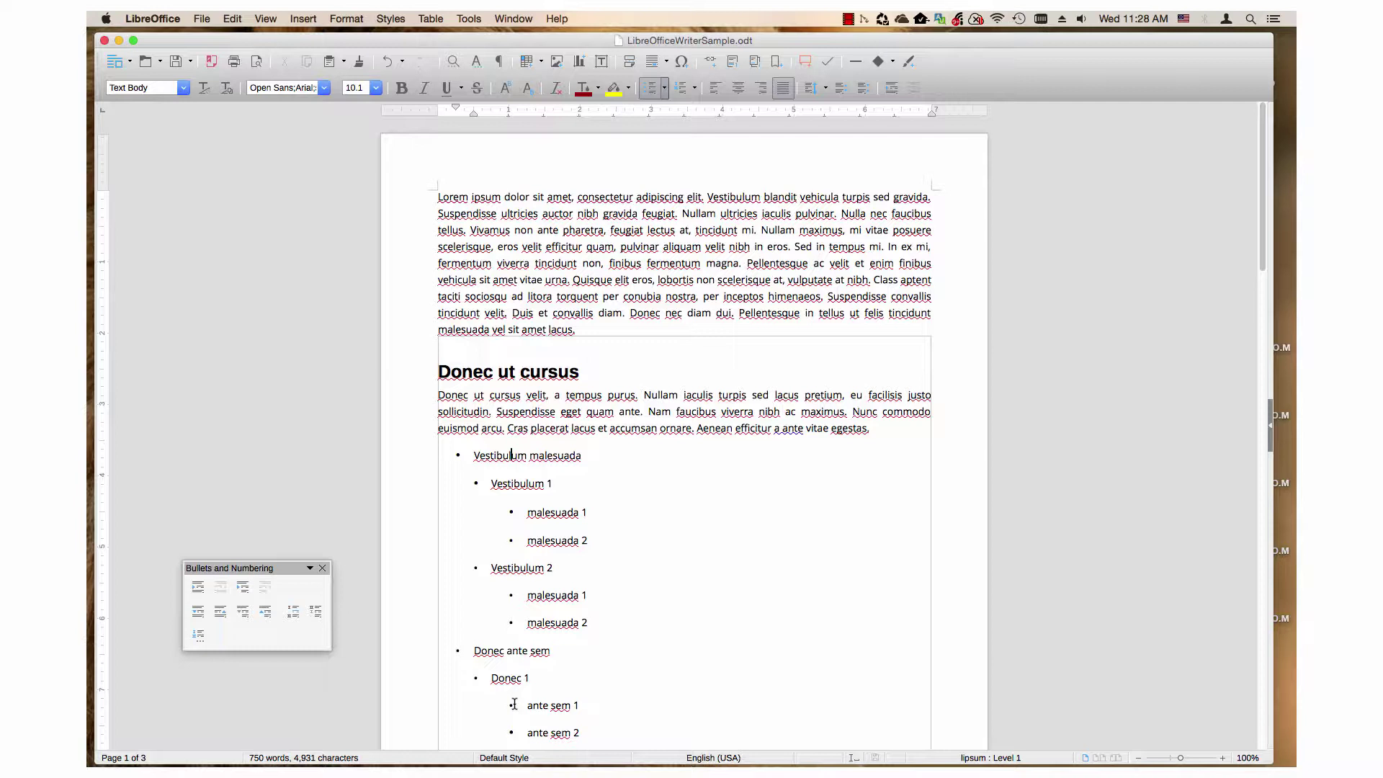
Open the full bullet options and switch list level 1's numbering type to Graphics.
{"action": "left_click", "coordinate": [200, 636]}
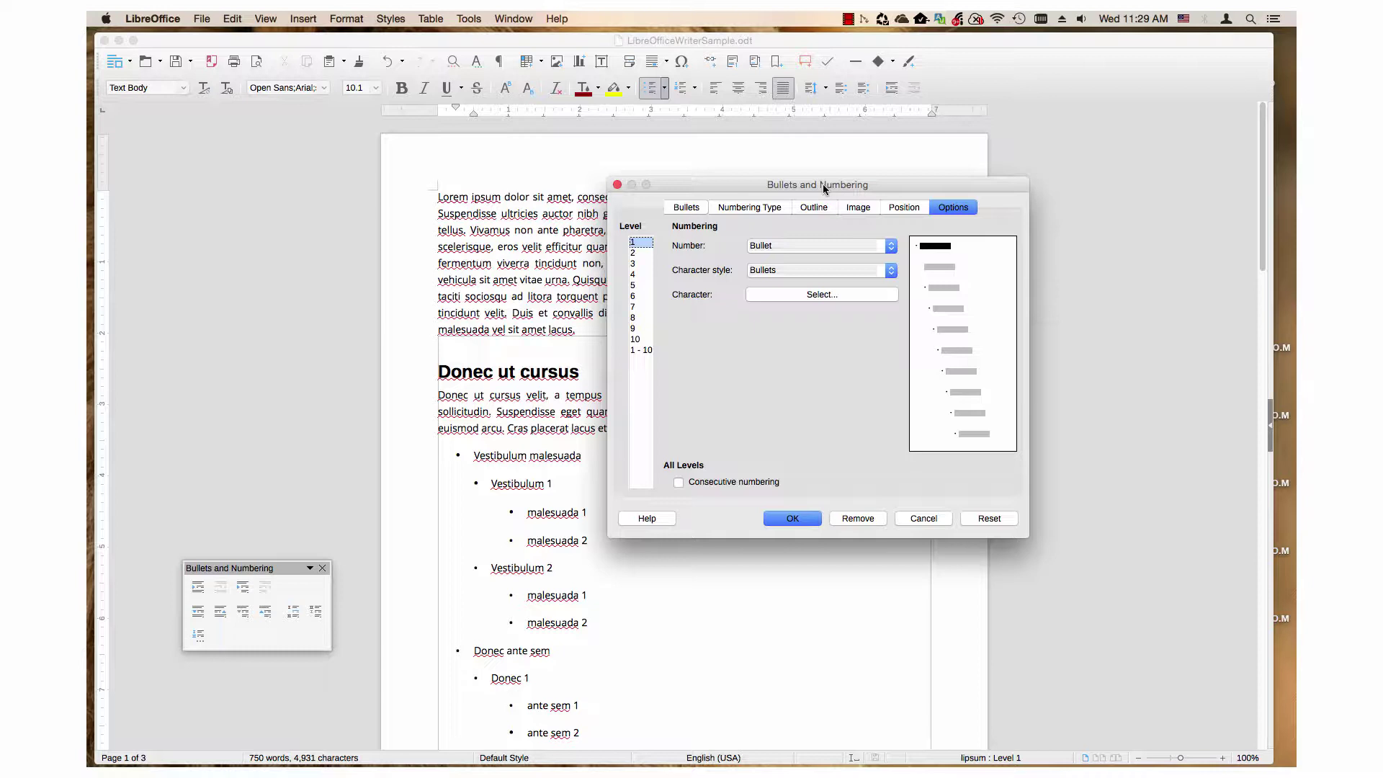
{"action": "left_click", "coordinate": [811, 252]}
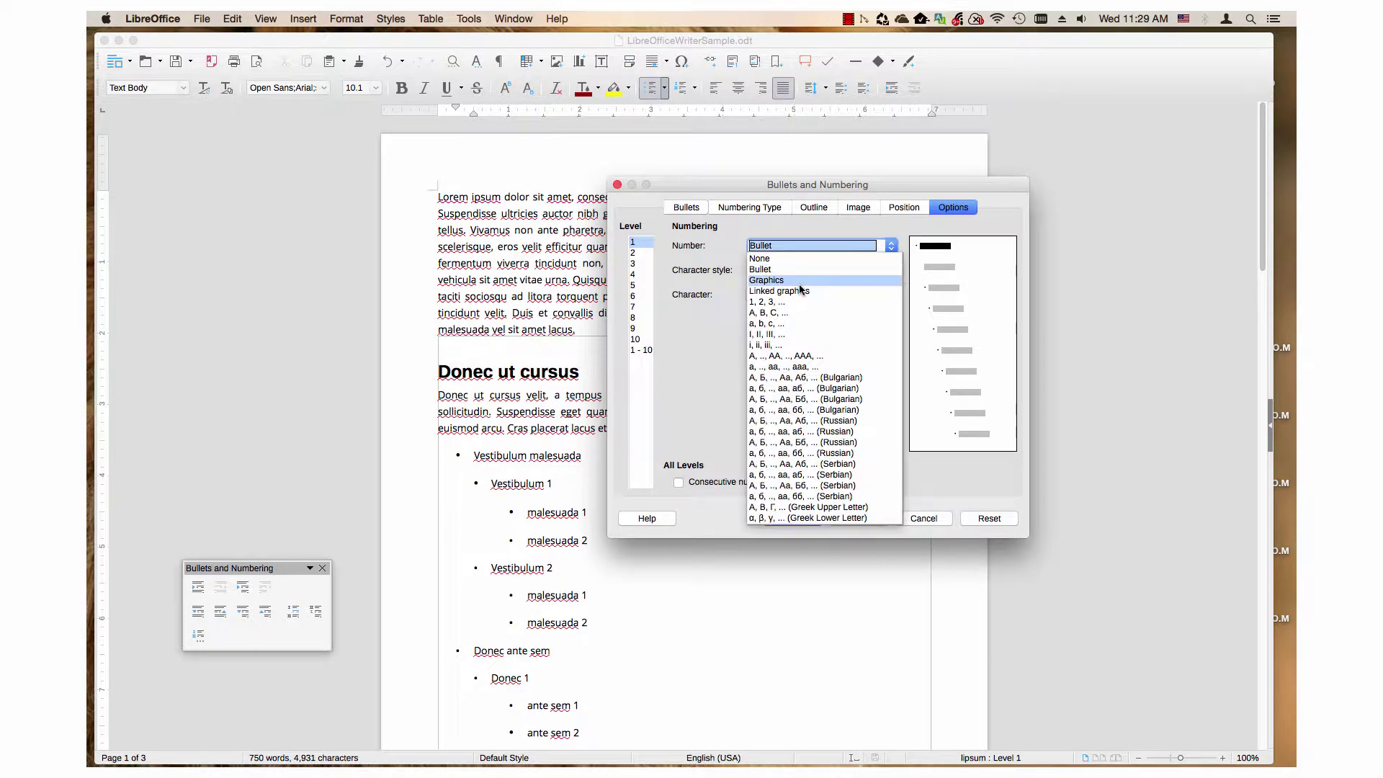
{"action": "left_click", "coordinate": [803, 281]}
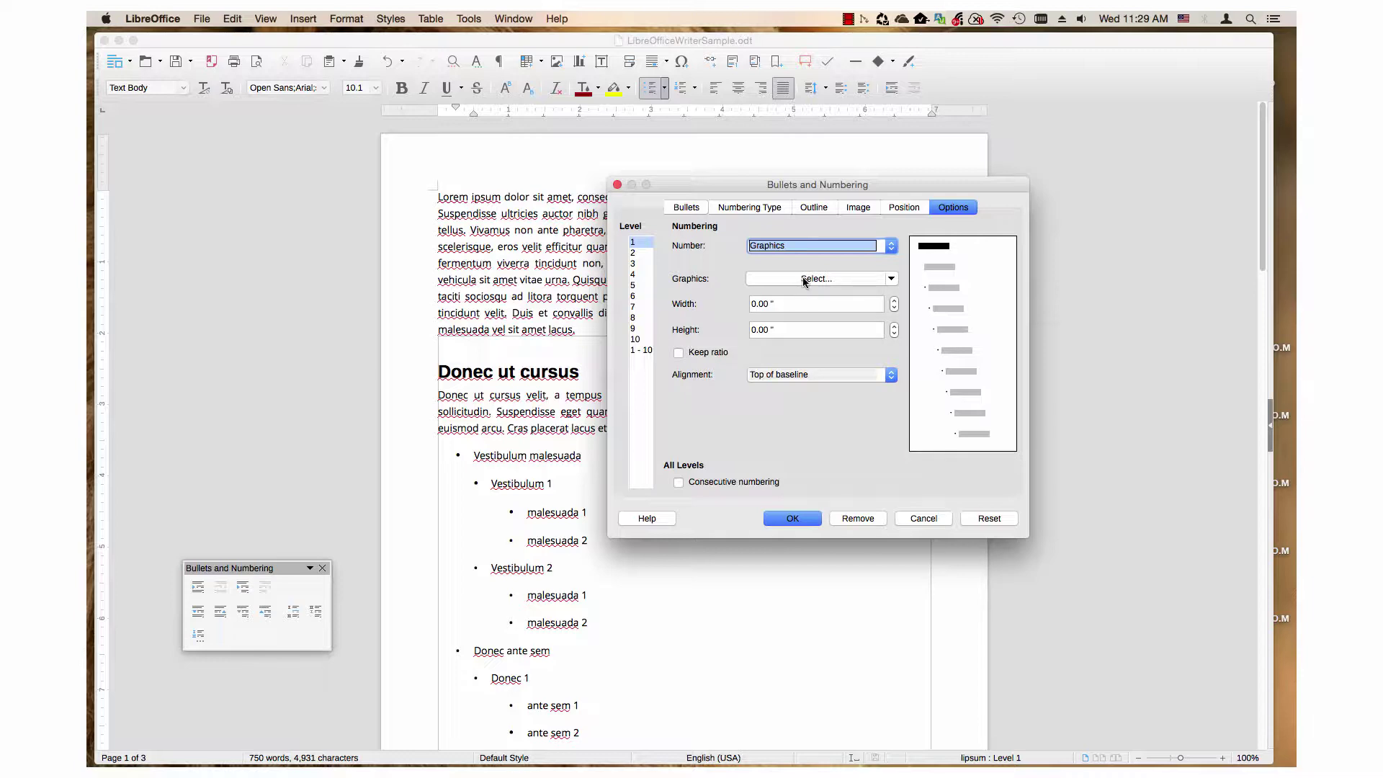
{"action": "left_click", "coordinate": [803, 280]}
{"action": "mouse_move", "coordinate": [793, 308]}
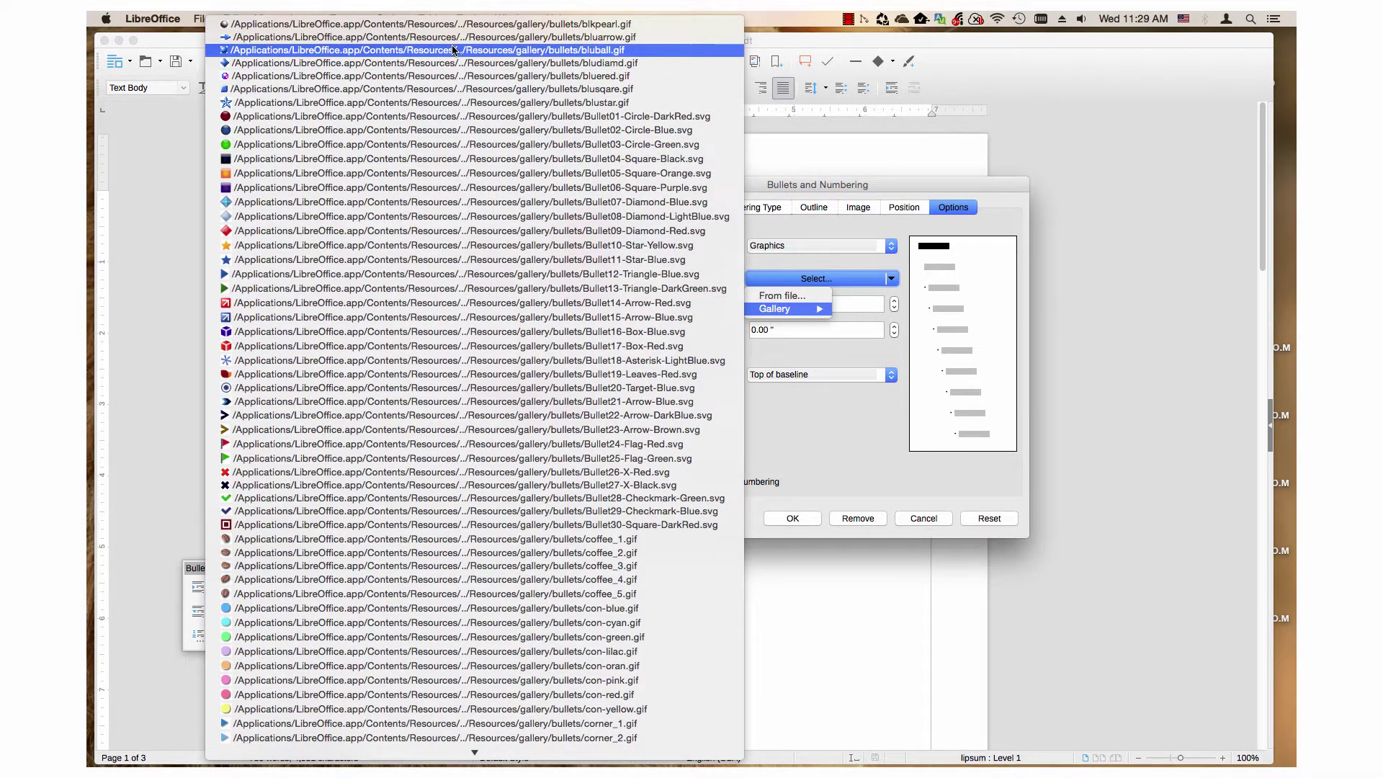
{"action": "scroll", "coordinate": [580, 710], "scroll_direction": "down", "scroll_amount": 3}
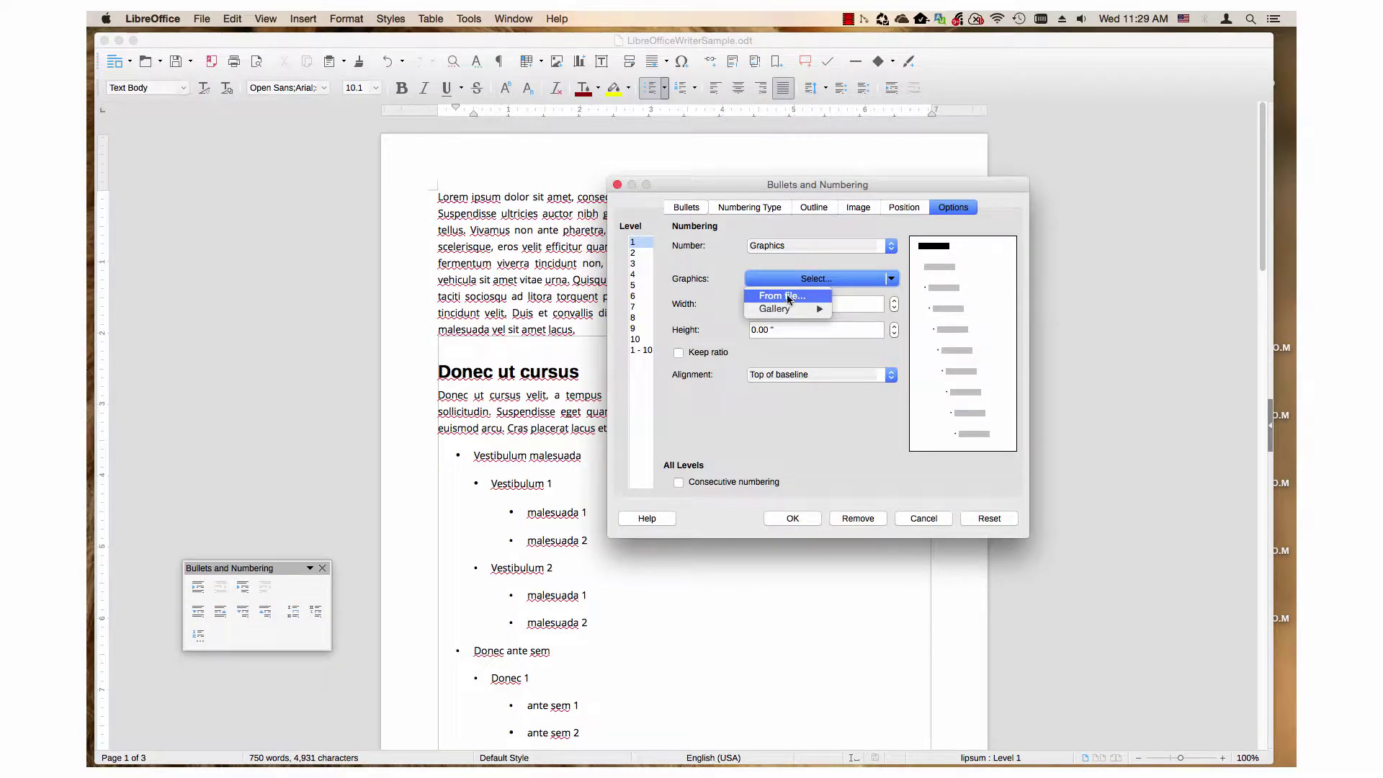
Try choosing a bullet image from file, cancel, and reset level 1 to Graphics.
{"action": "left_click", "coordinate": [785, 297]}
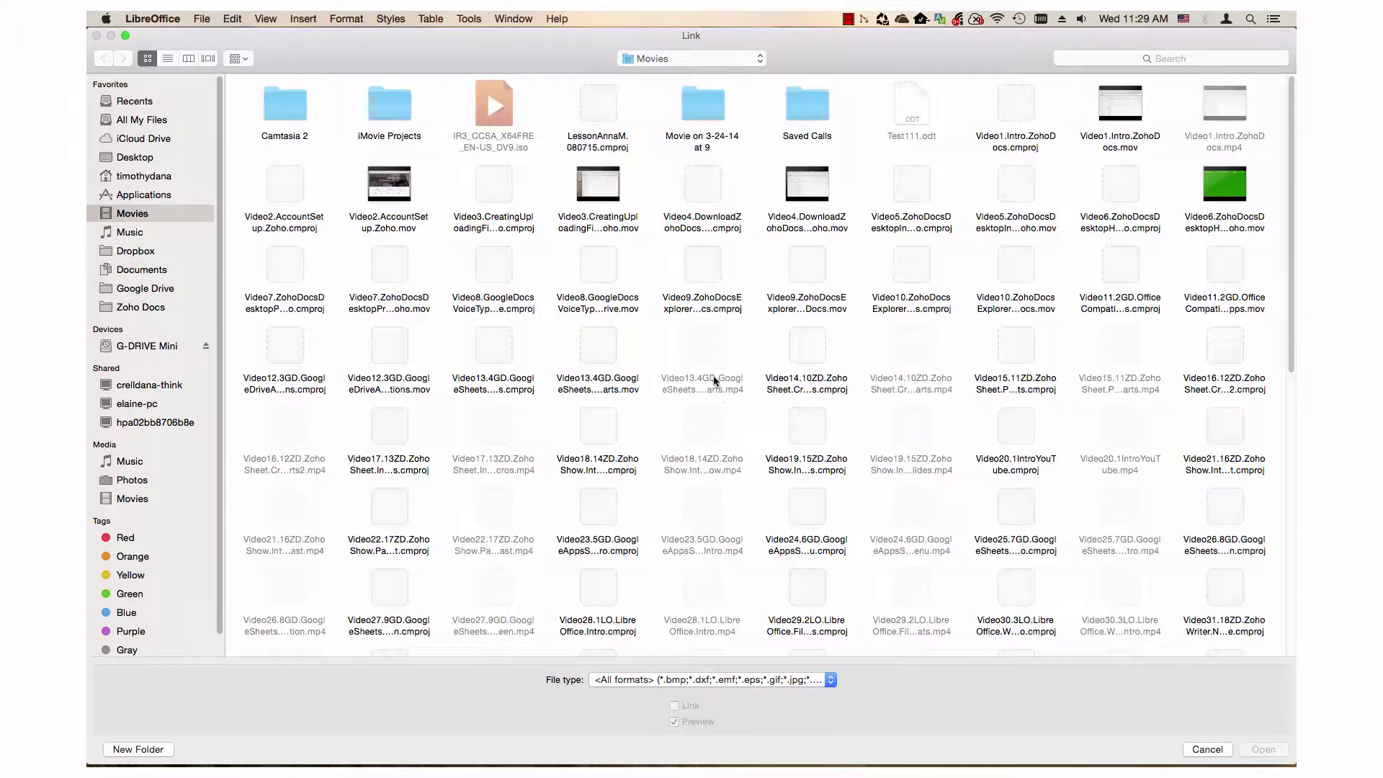
{"action": "left_click", "coordinate": [1208, 749]}
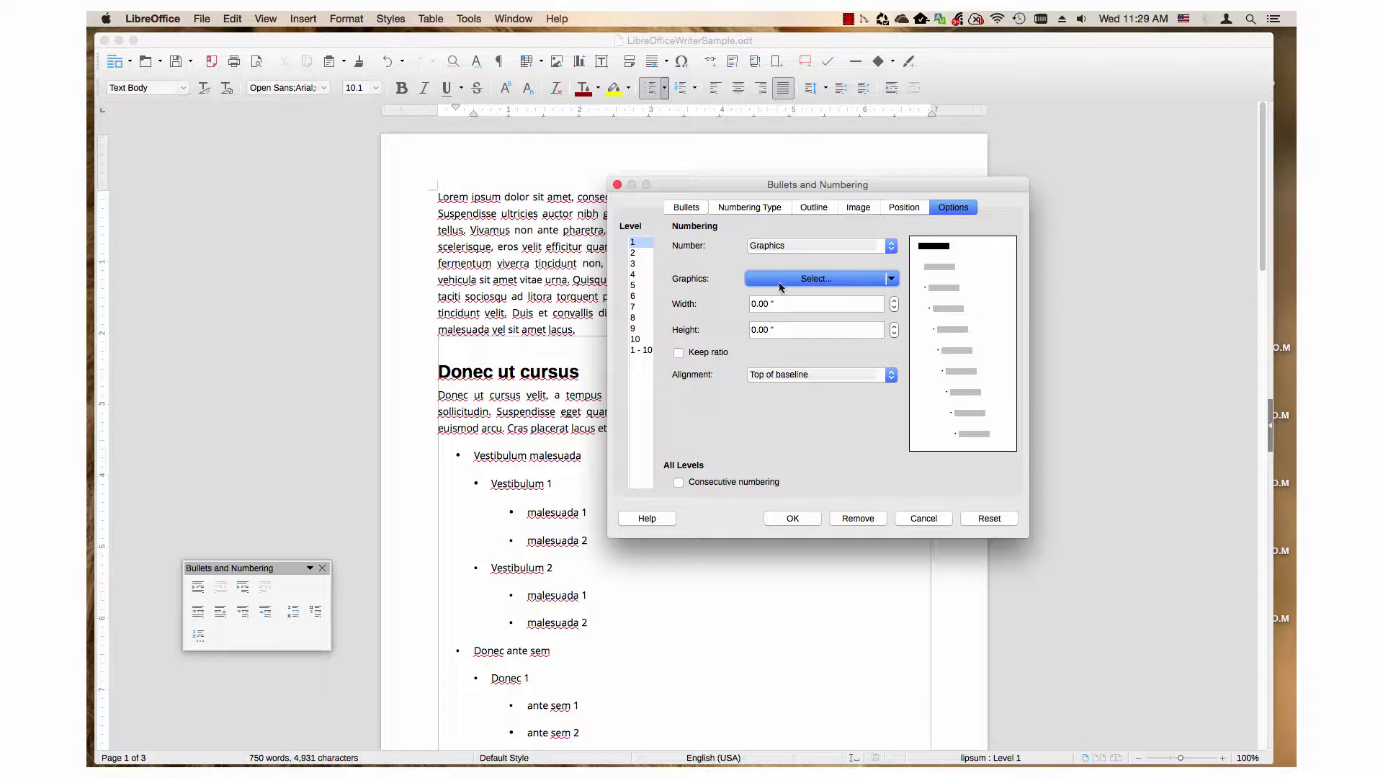
{"action": "left_click", "coordinate": [797, 246]}
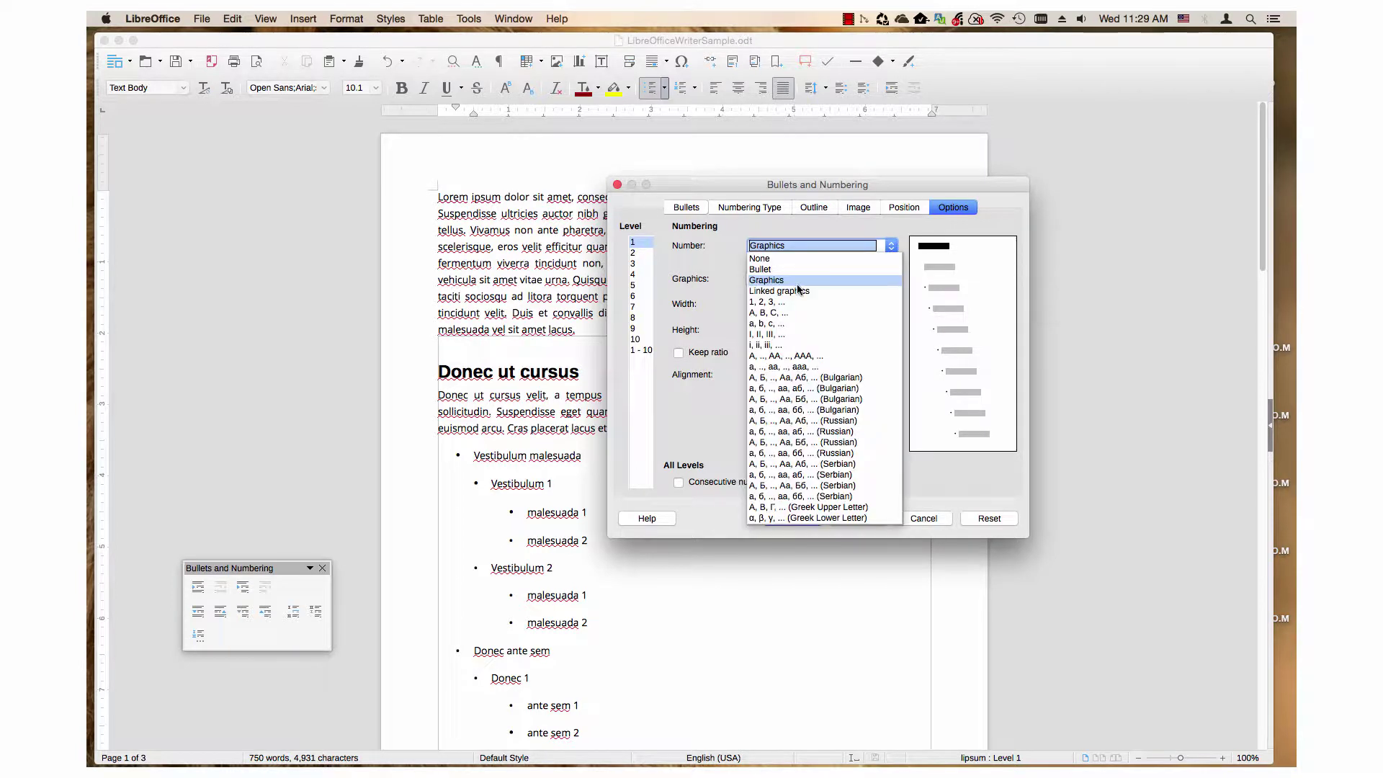
{"action": "left_click", "coordinate": [792, 280]}
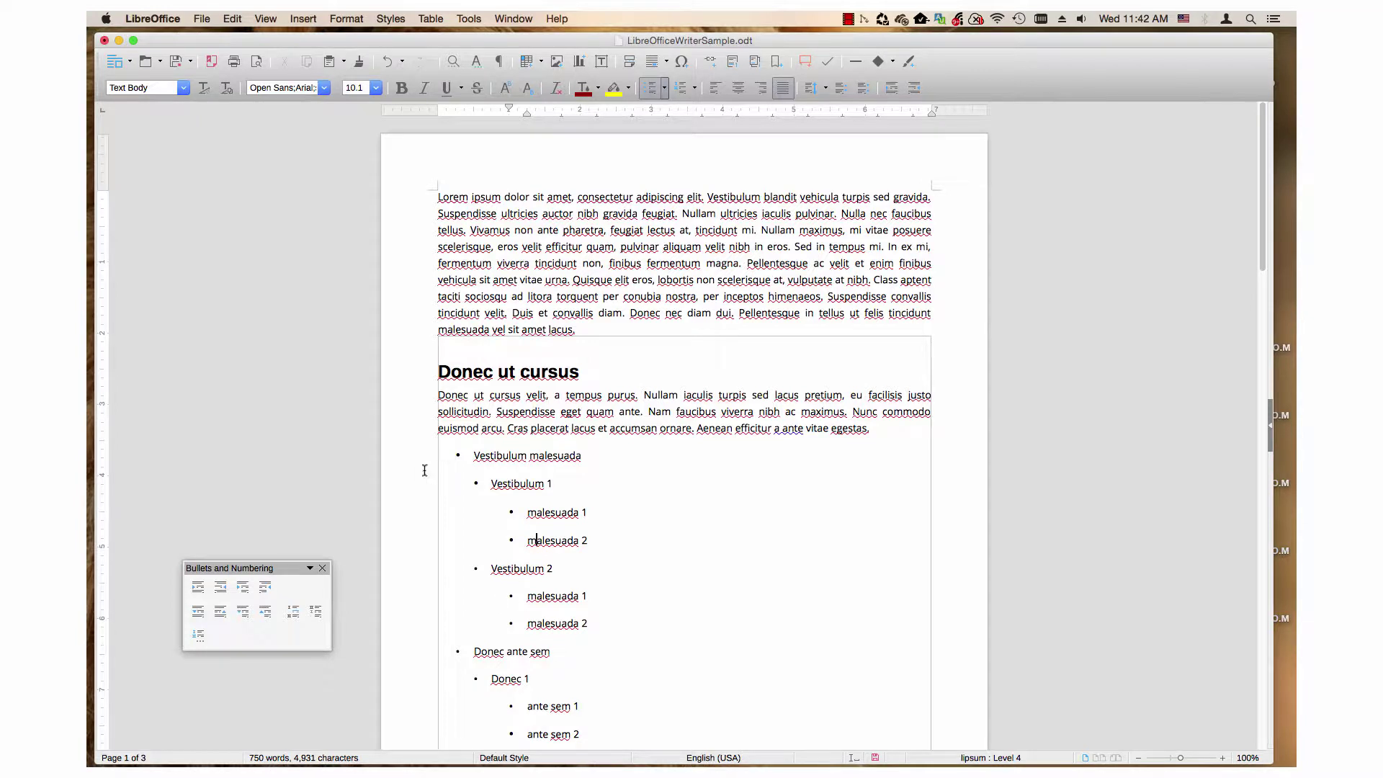
Reopen Bullets and Numbering from the Format menu and move the dialog aside.
{"action": "left_click", "coordinate": [340, 20]}
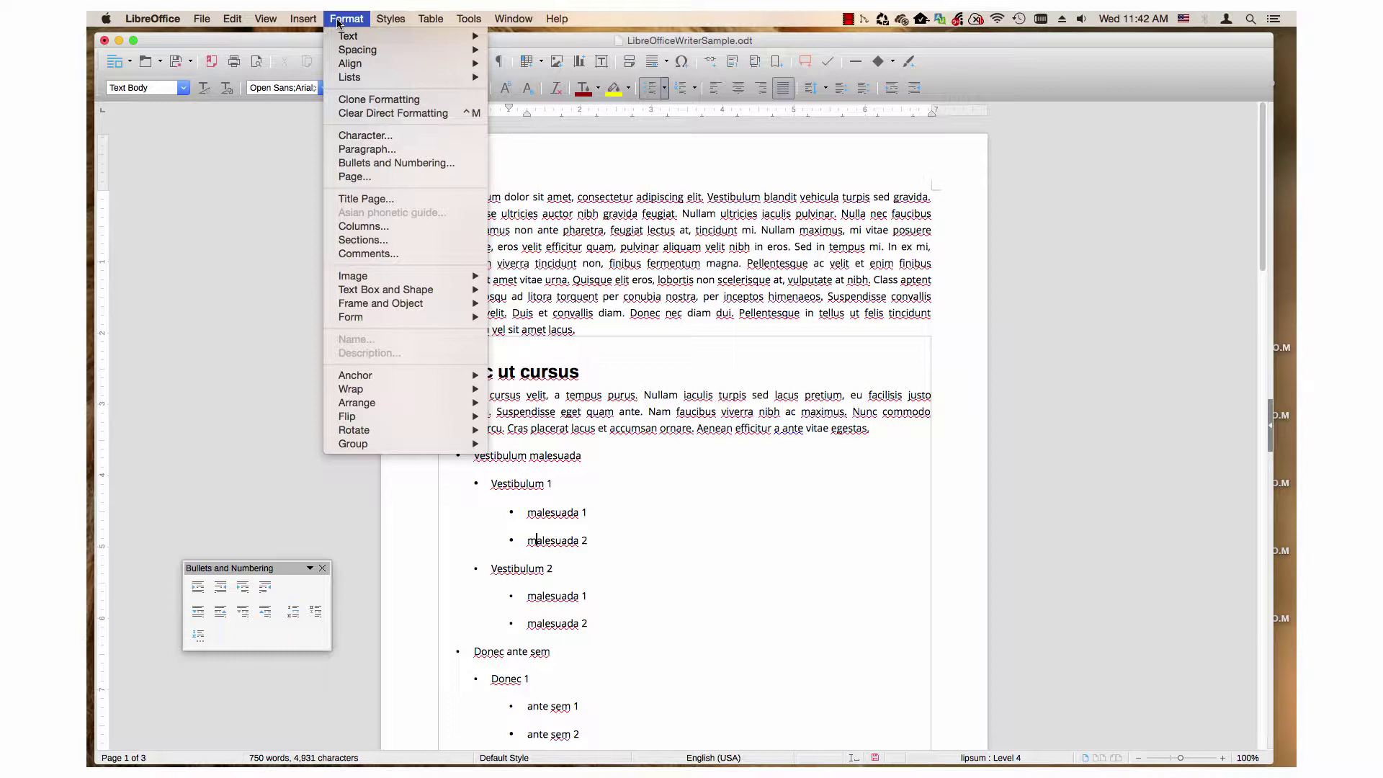
{"action": "left_click", "coordinate": [354, 166]}
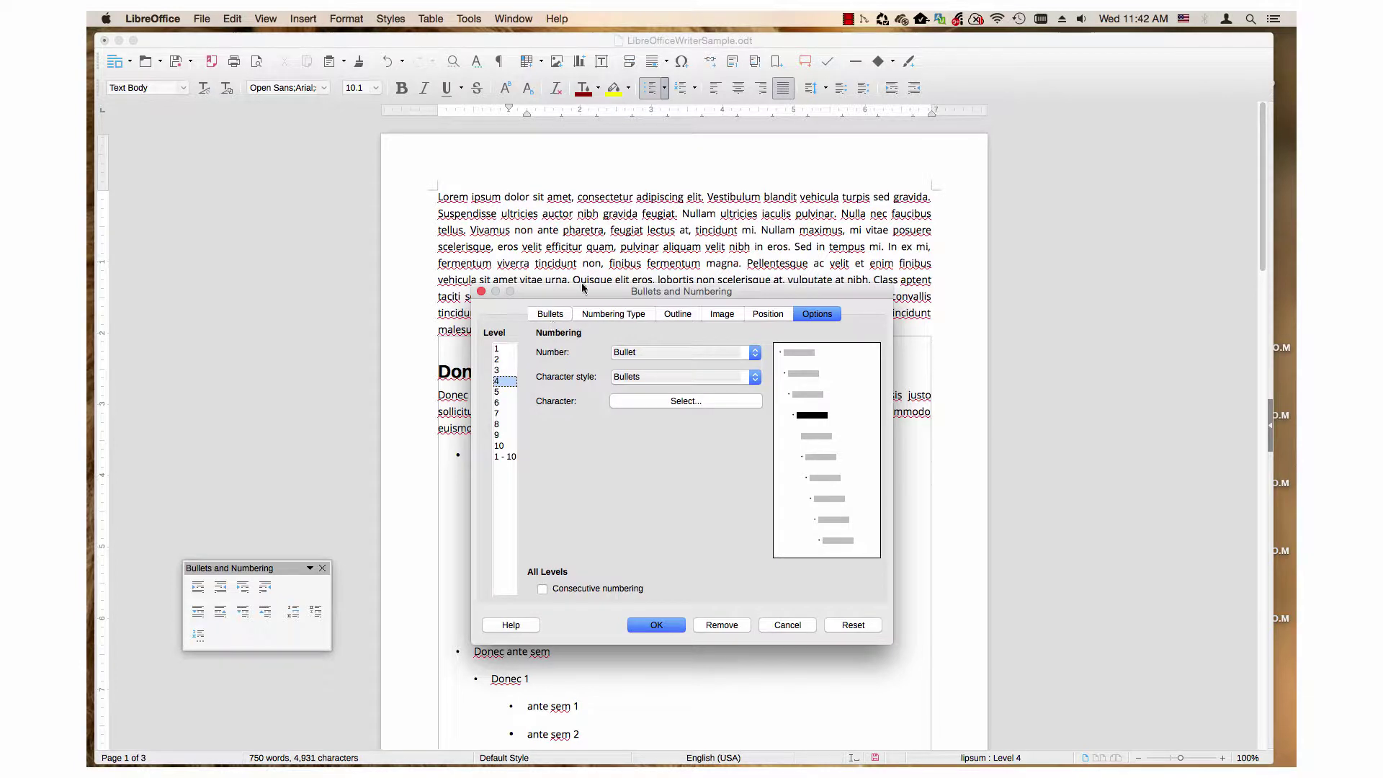
{"action": "left_click_drag", "start_coordinate": [583, 291], "coordinate": [877, 285]}
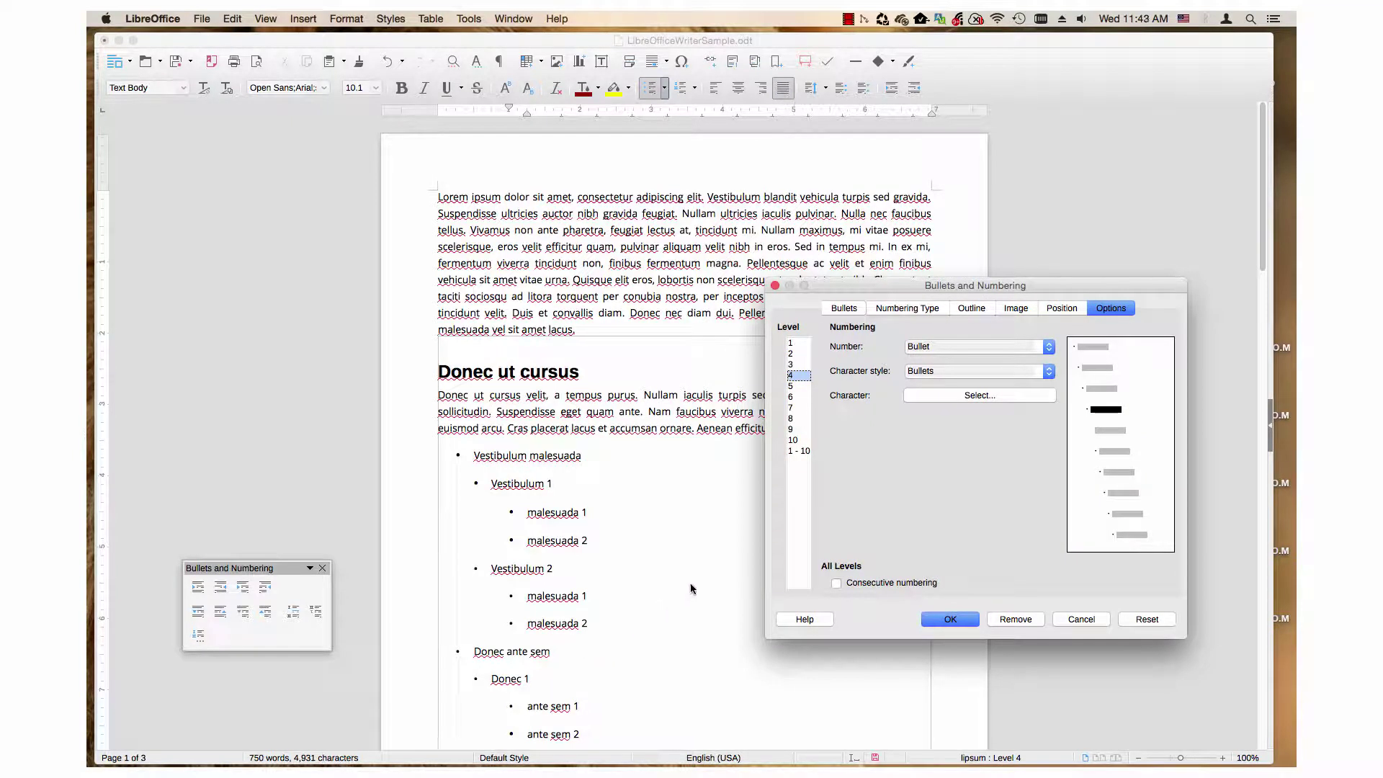
Select list levels 2 and 3, then all levels 1 - 10 in the Level list.
{"action": "left_click", "coordinate": [793, 354]}
{"action": "left_click", "coordinate": [792, 365]}
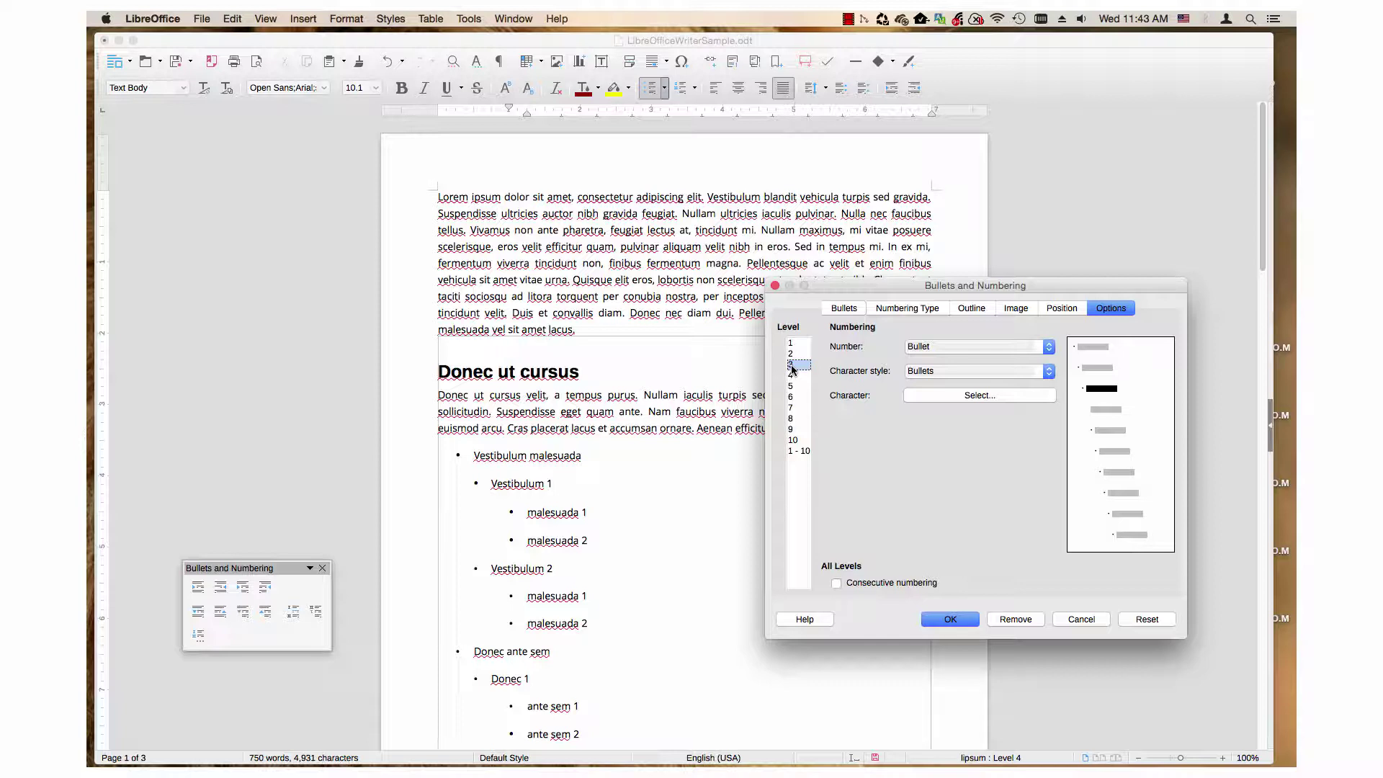
{"action": "left_click", "coordinate": [796, 452]}
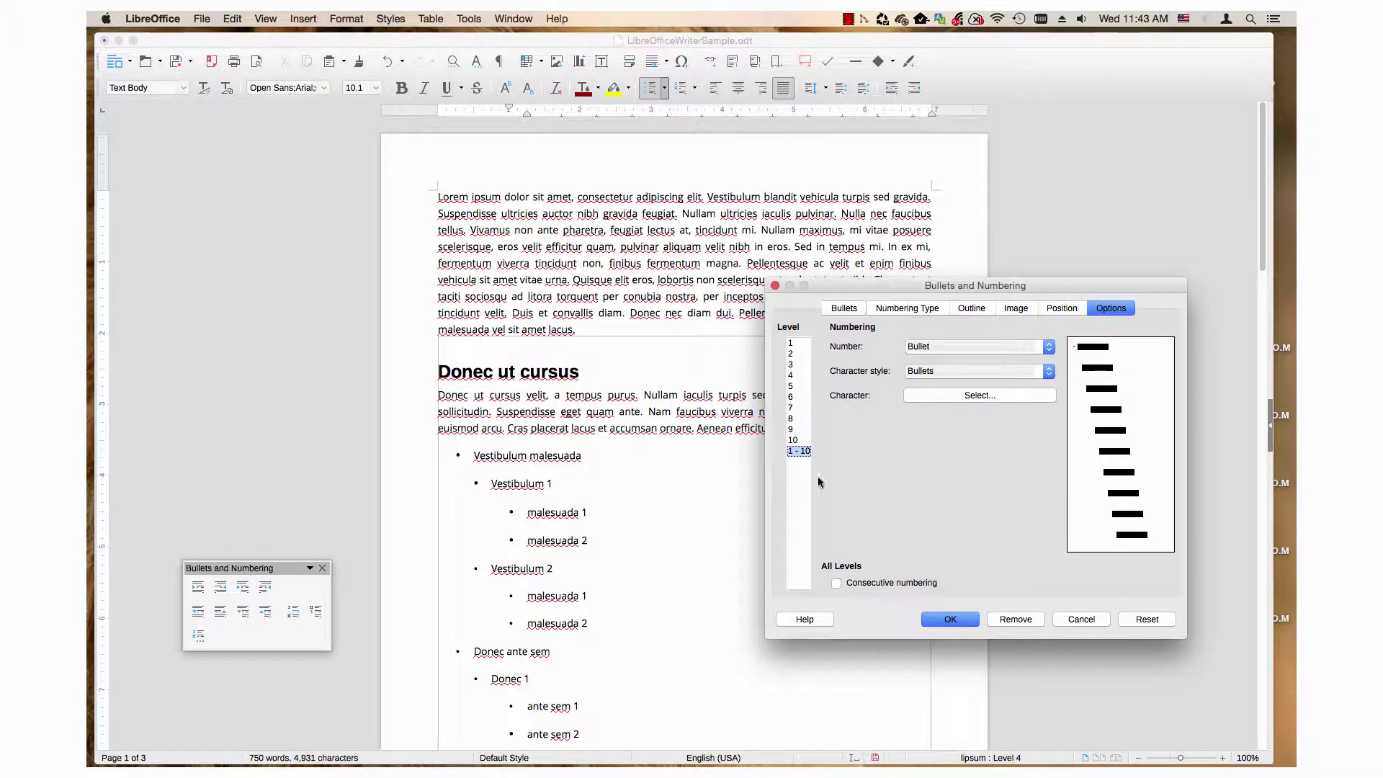
Set the numbering type to Graphics for all ten list levels at once.
{"action": "left_click_drag", "start_coordinate": [946, 287], "coordinate": [624, 295]}
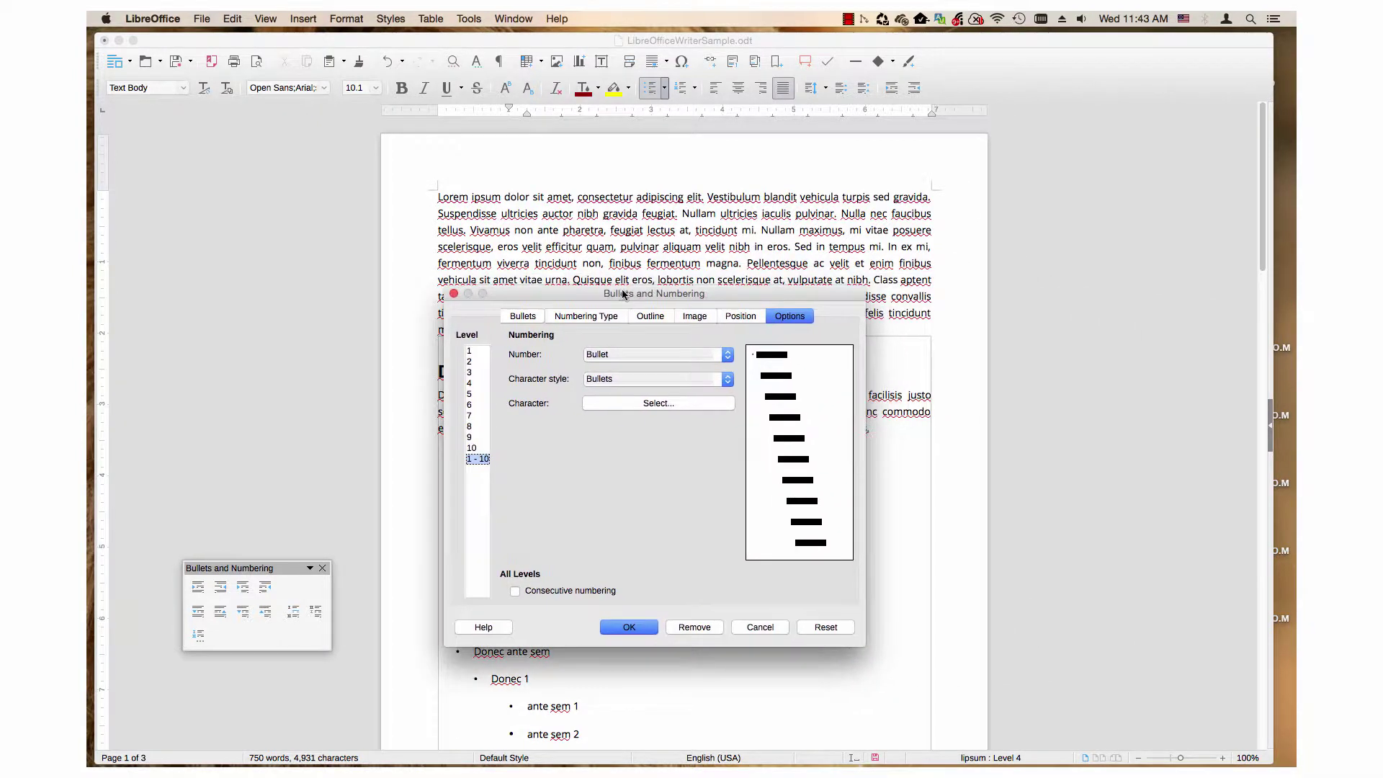
{"action": "left_click", "coordinate": [604, 356]}
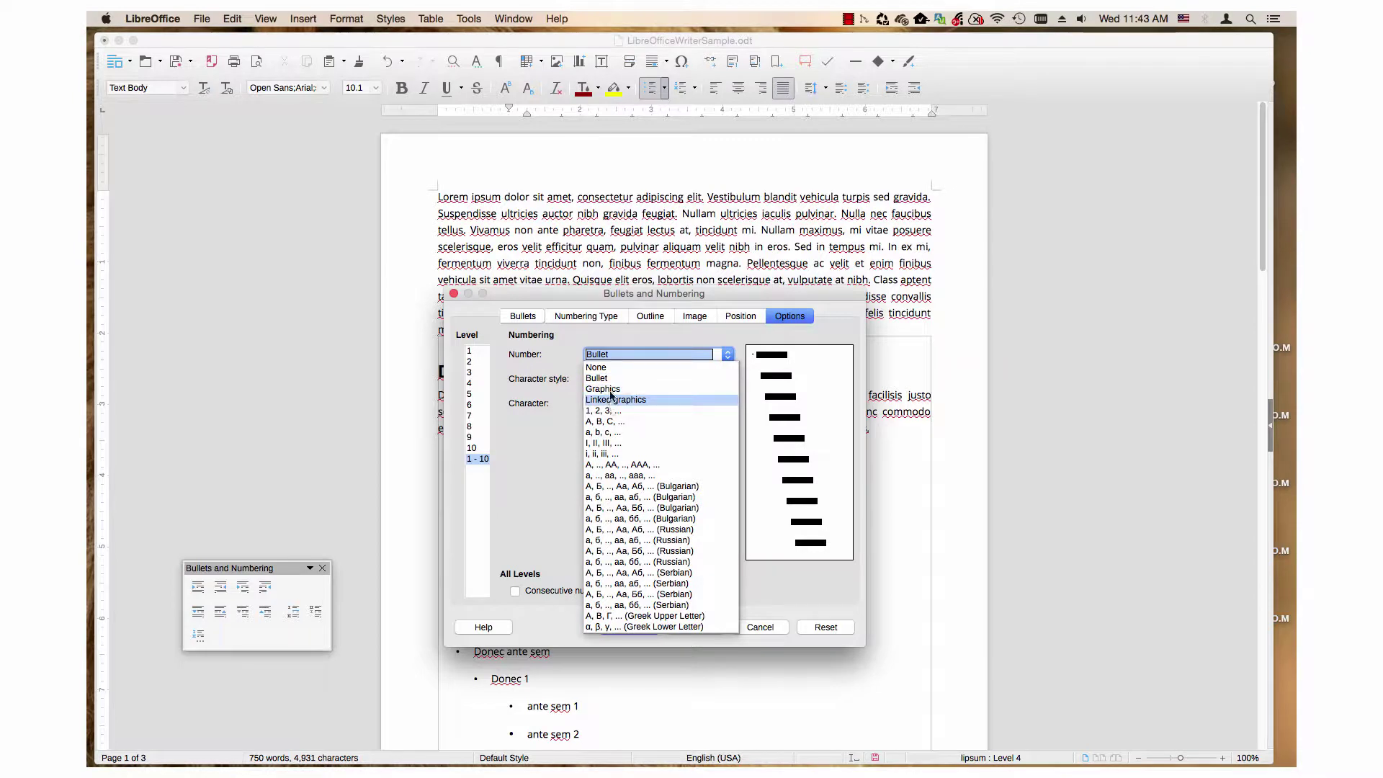
{"action": "left_click", "coordinate": [609, 388]}
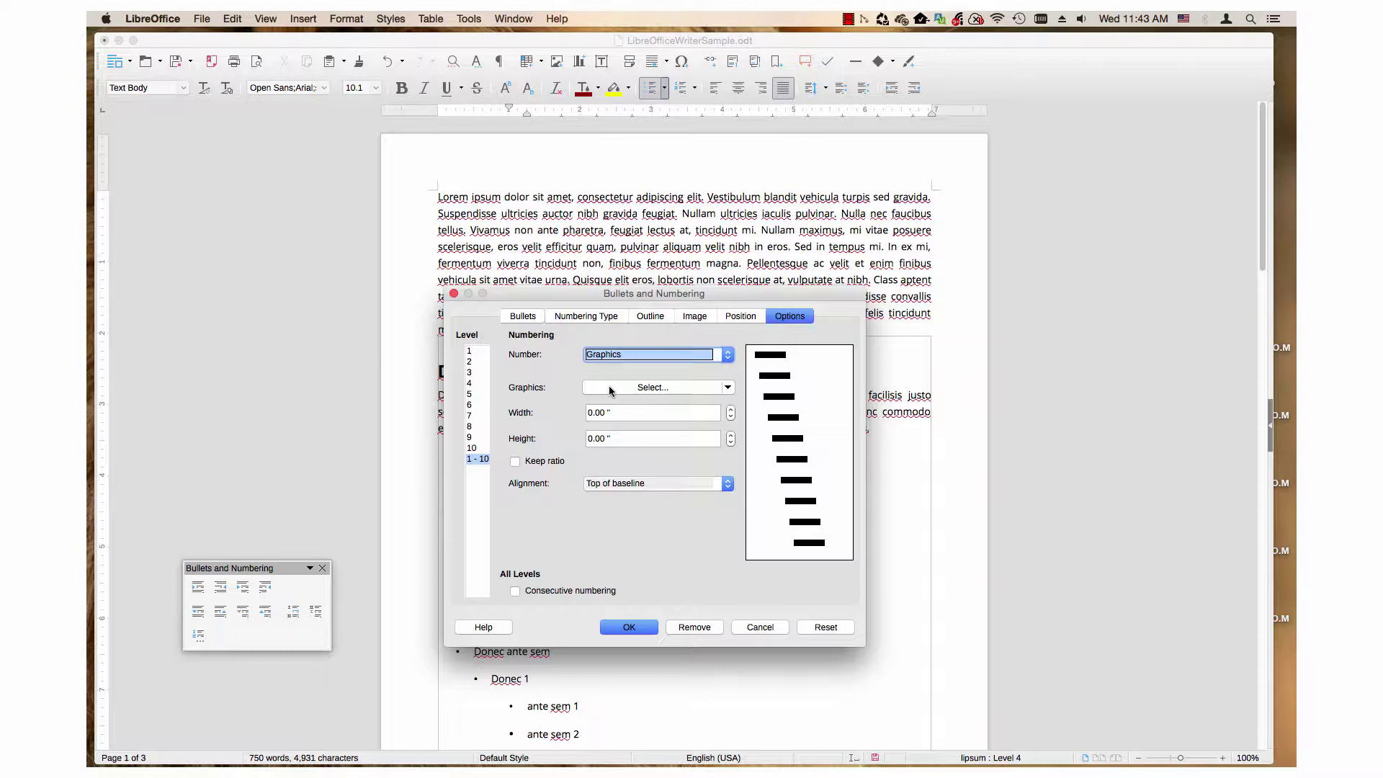
{"action": "left_click", "coordinate": [598, 354]}
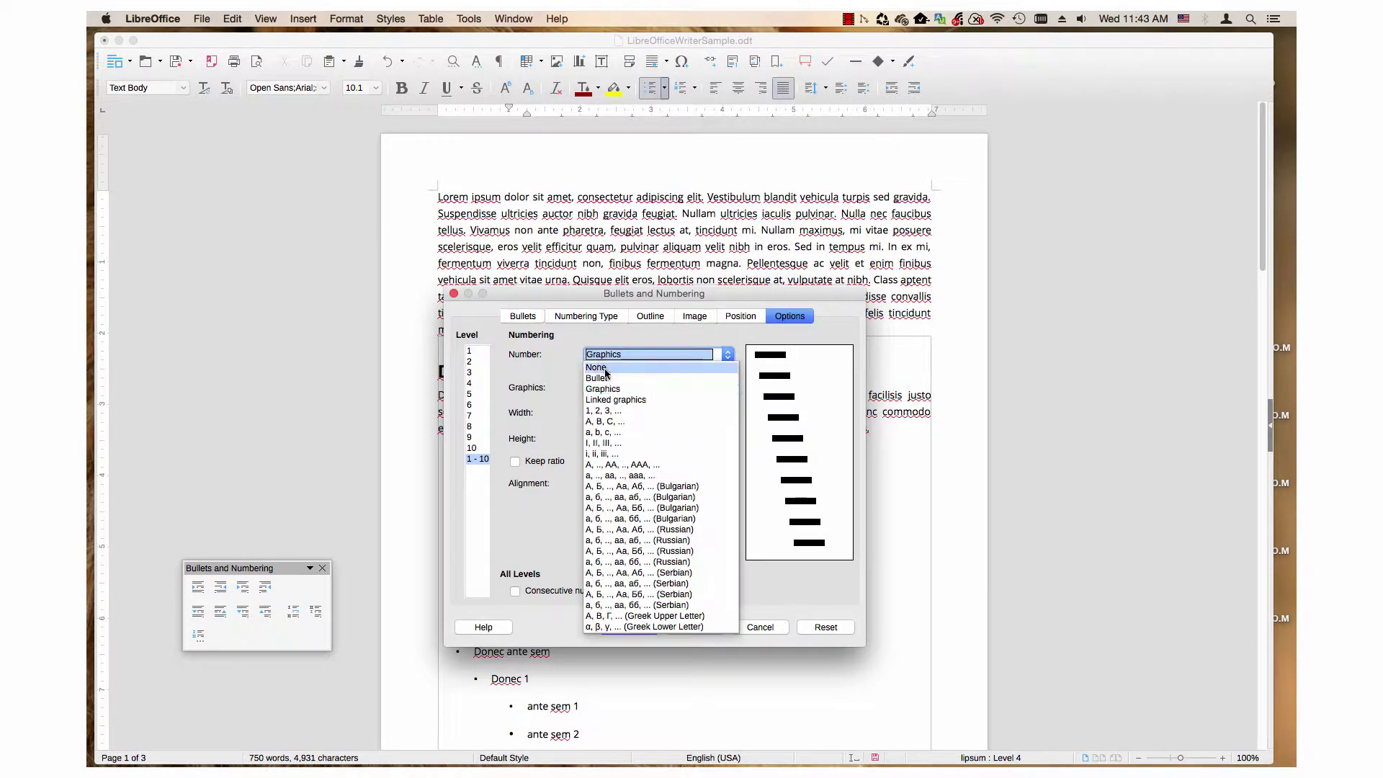
{"action": "left_click", "coordinate": [607, 400]}
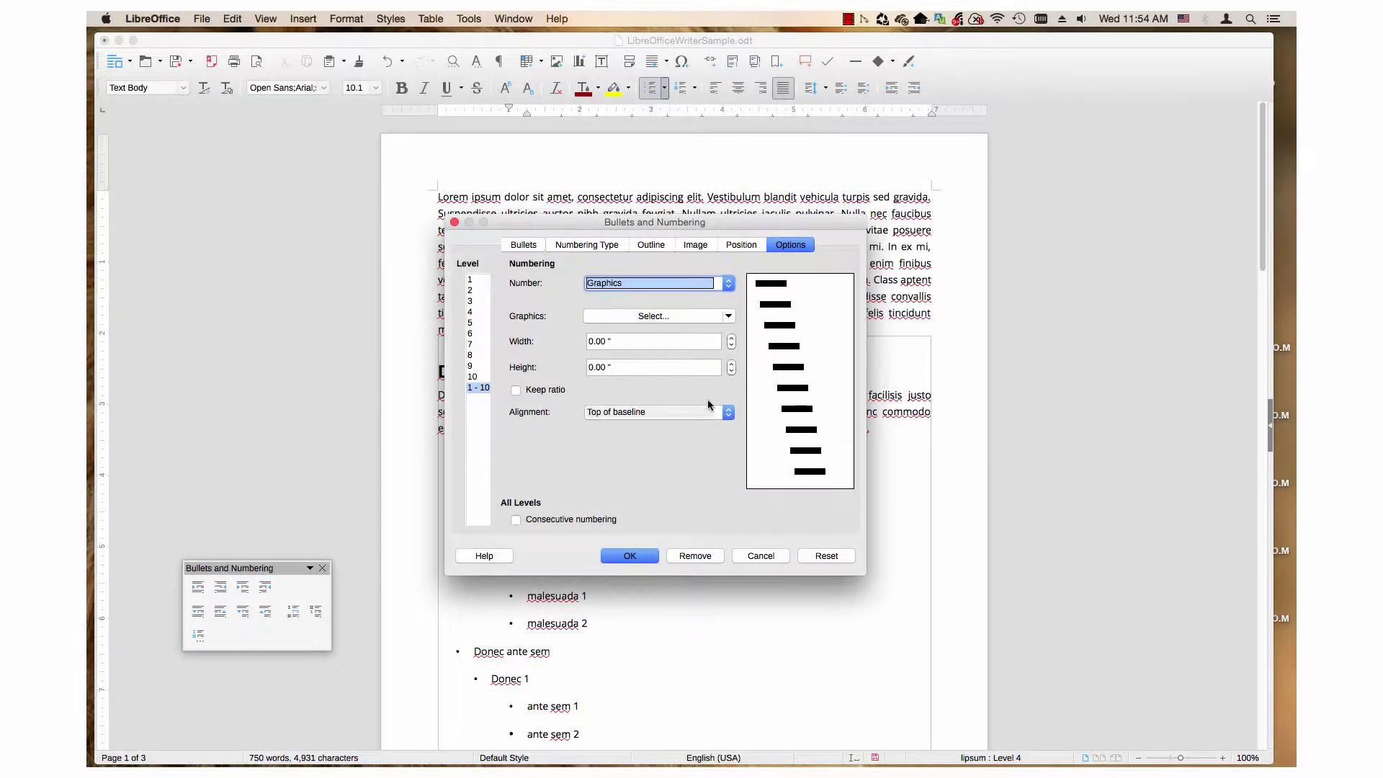
{"action": "left_click", "coordinate": [714, 321]}
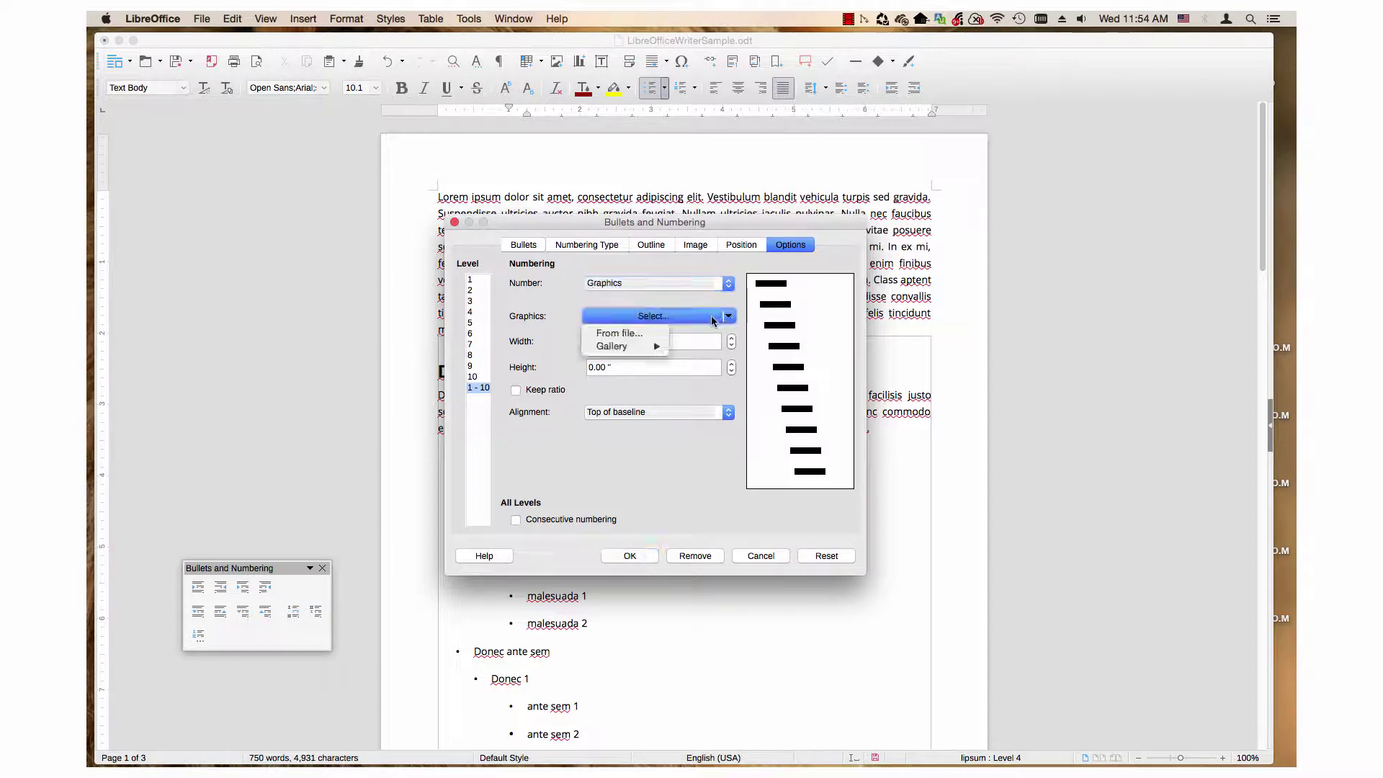
{"action": "mouse_move", "coordinate": [650, 349]}
{"action": "left_click", "coordinate": [641, 332]}
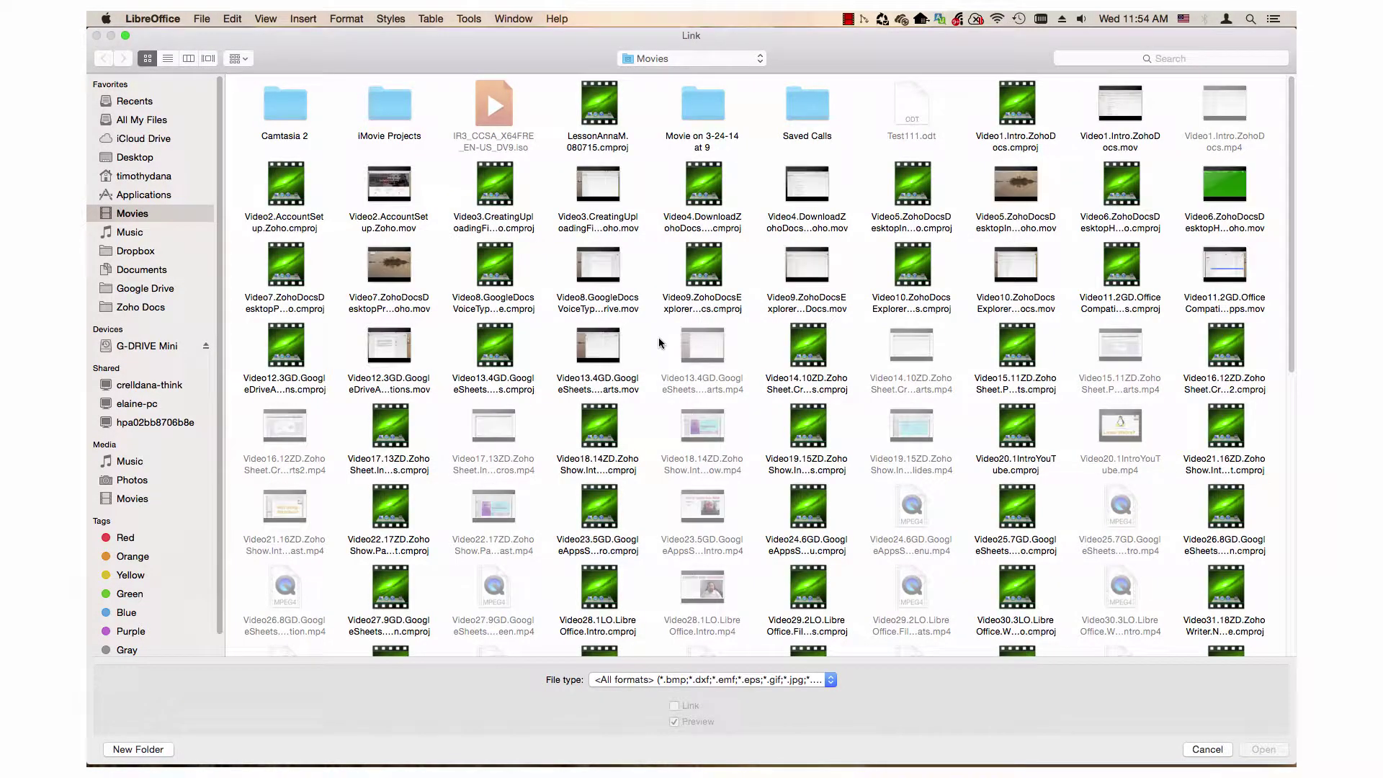
{"action": "left_click", "coordinate": [1195, 750]}
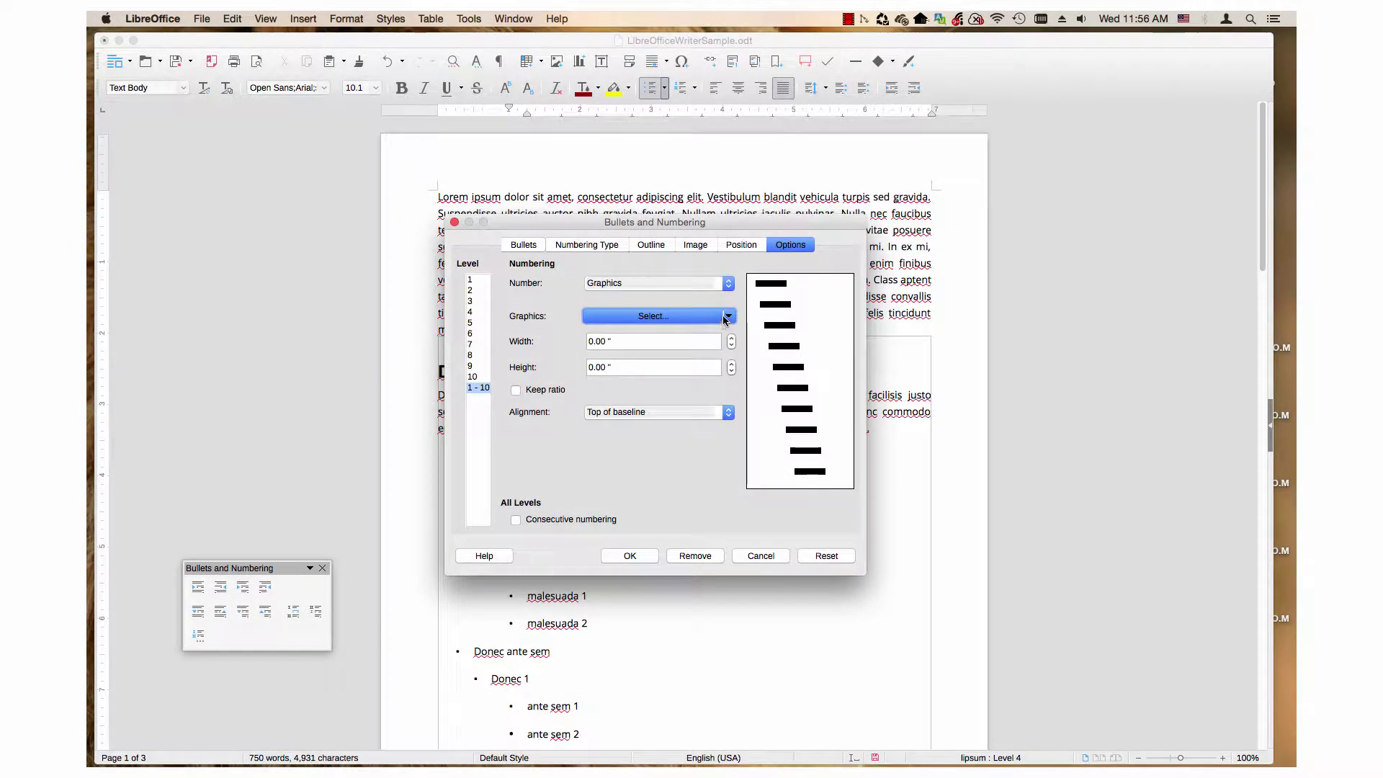
Apply the Gallery's Bullet10-Star-Yellow image as the bullet for every list level.
{"action": "left_click", "coordinate": [726, 318]}
{"action": "mouse_move", "coordinate": [657, 347]}
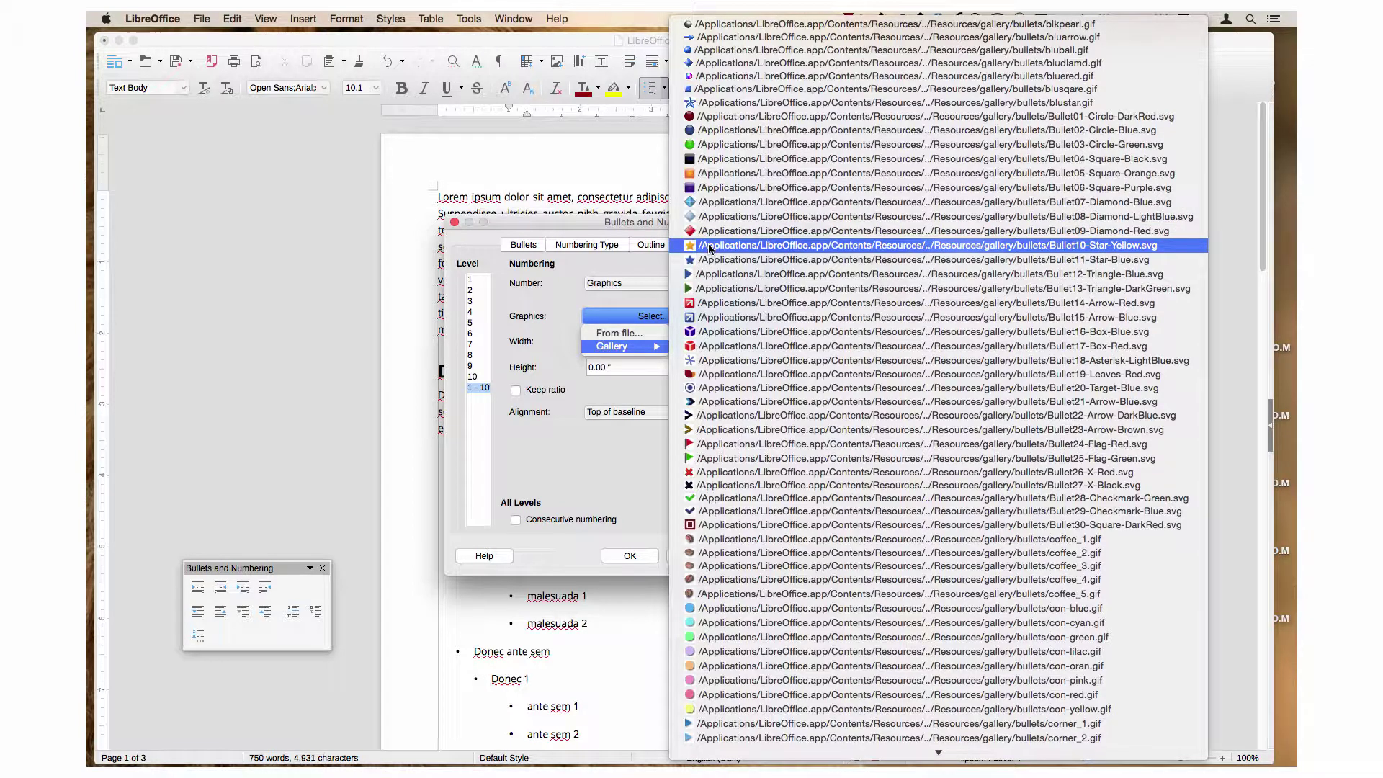
{"action": "left_click", "coordinate": [710, 246]}
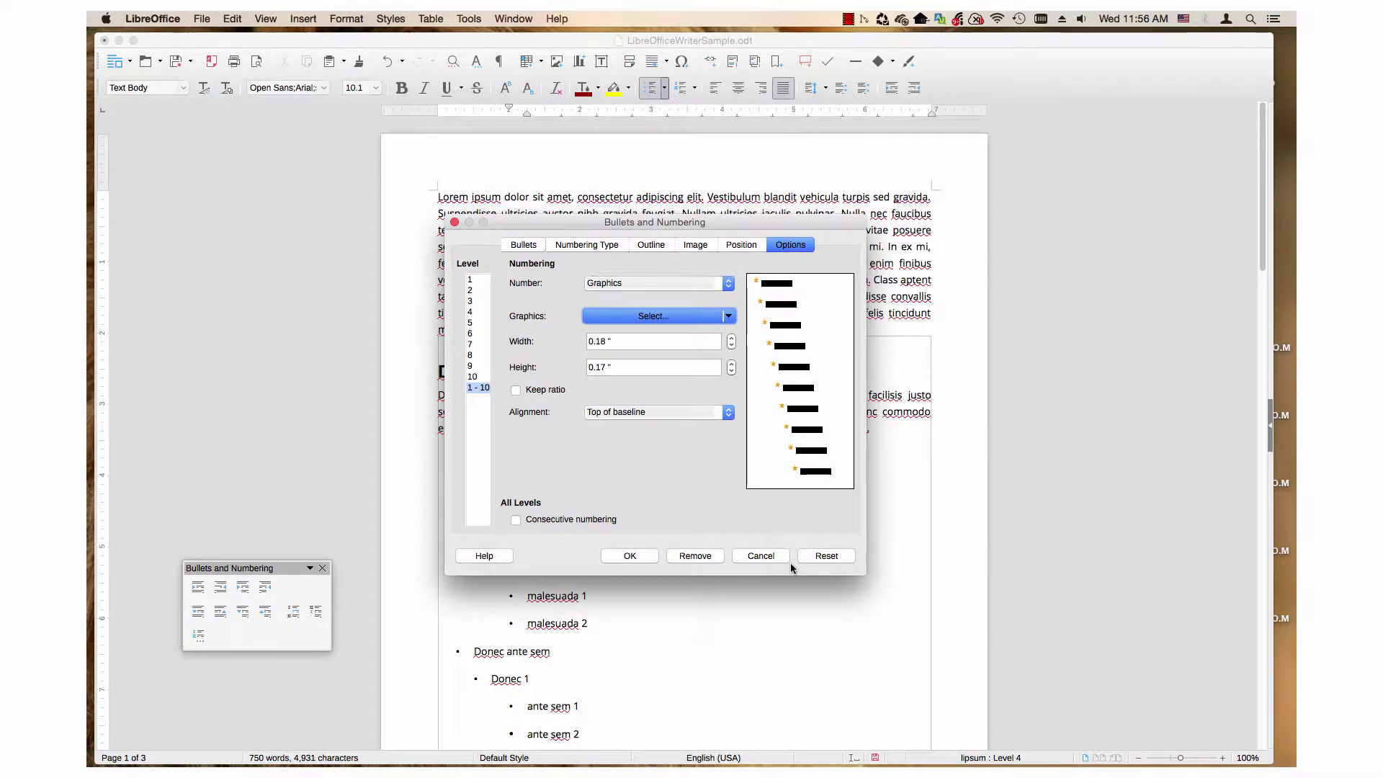
{"action": "left_click", "coordinate": [647, 556]}
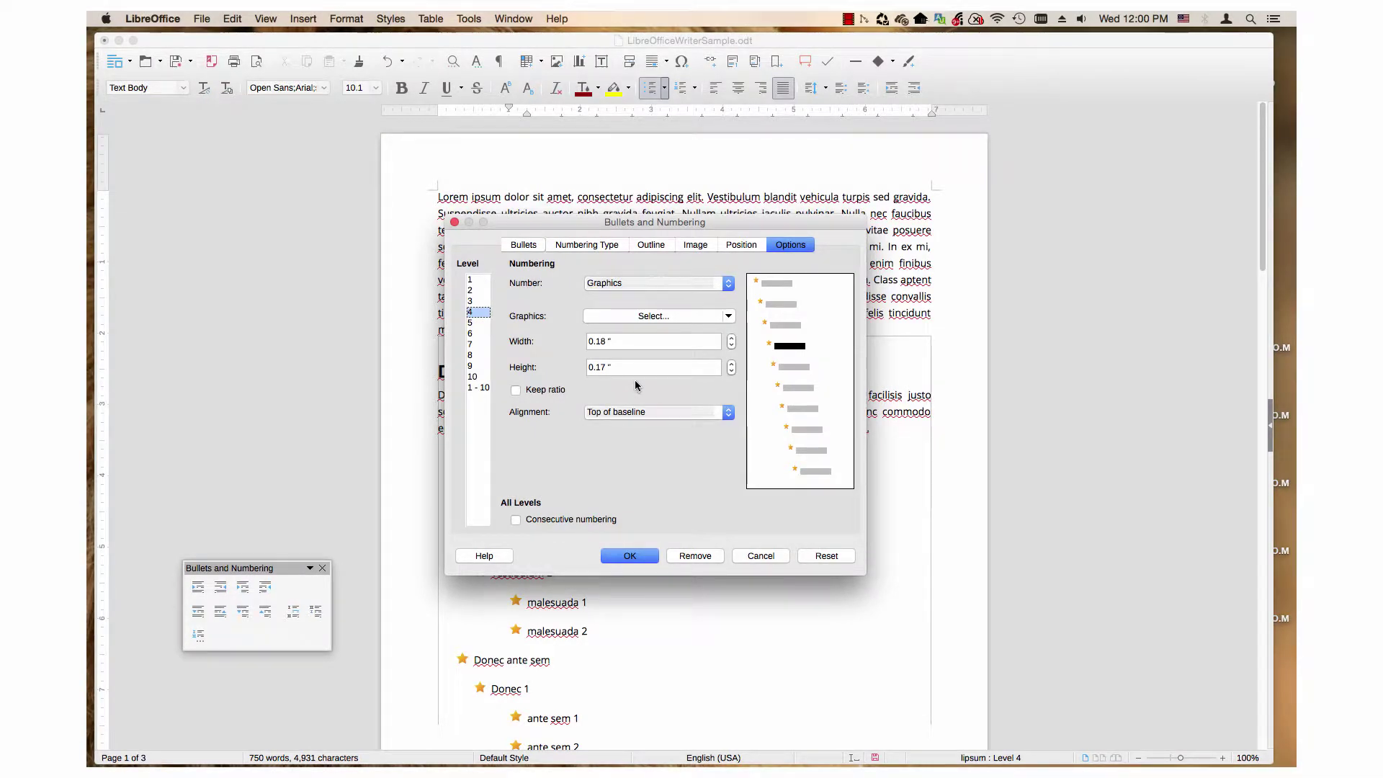
{"action": "left_click", "coordinate": [643, 342]}
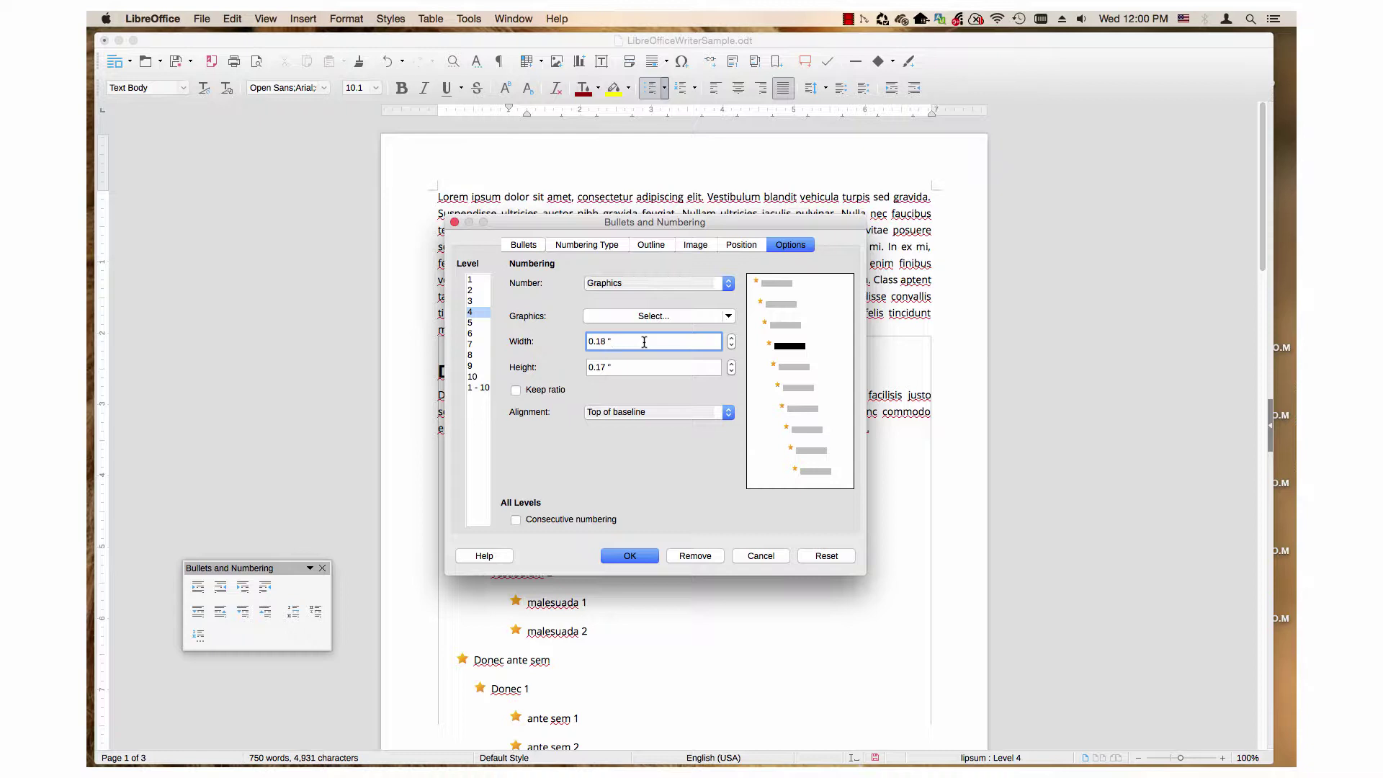
{"action": "double_click", "coordinate": [592, 342]}
{"action": "left_click", "coordinate": [730, 337]}
{"action": "left_click", "coordinate": [730, 337]}
{"action": "left_click", "coordinate": [731, 337]}
{"action": "left_click", "coordinate": [731, 338]}
{"action": "left_click", "coordinate": [732, 338]}
{"action": "left_click", "coordinate": [732, 347]}
{"action": "left_click", "coordinate": [732, 347]}
{"action": "left_click", "coordinate": [732, 347]}
{"action": "left_click", "coordinate": [732, 347]}
{"action": "left_click", "coordinate": [733, 347]}
{"action": "left_click", "coordinate": [733, 348]}
{"action": "left_click", "coordinate": [516, 391]}
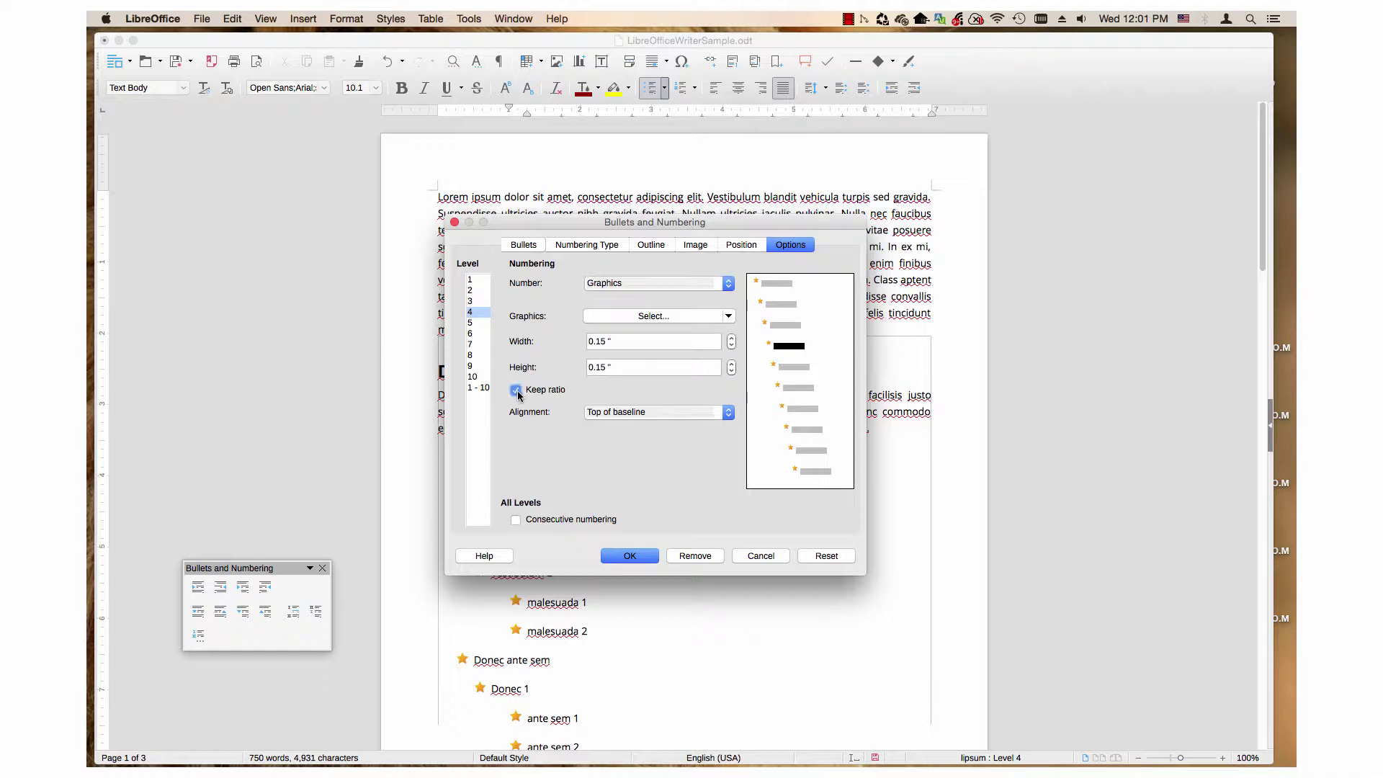
{"action": "left_click", "coordinate": [731, 341]}
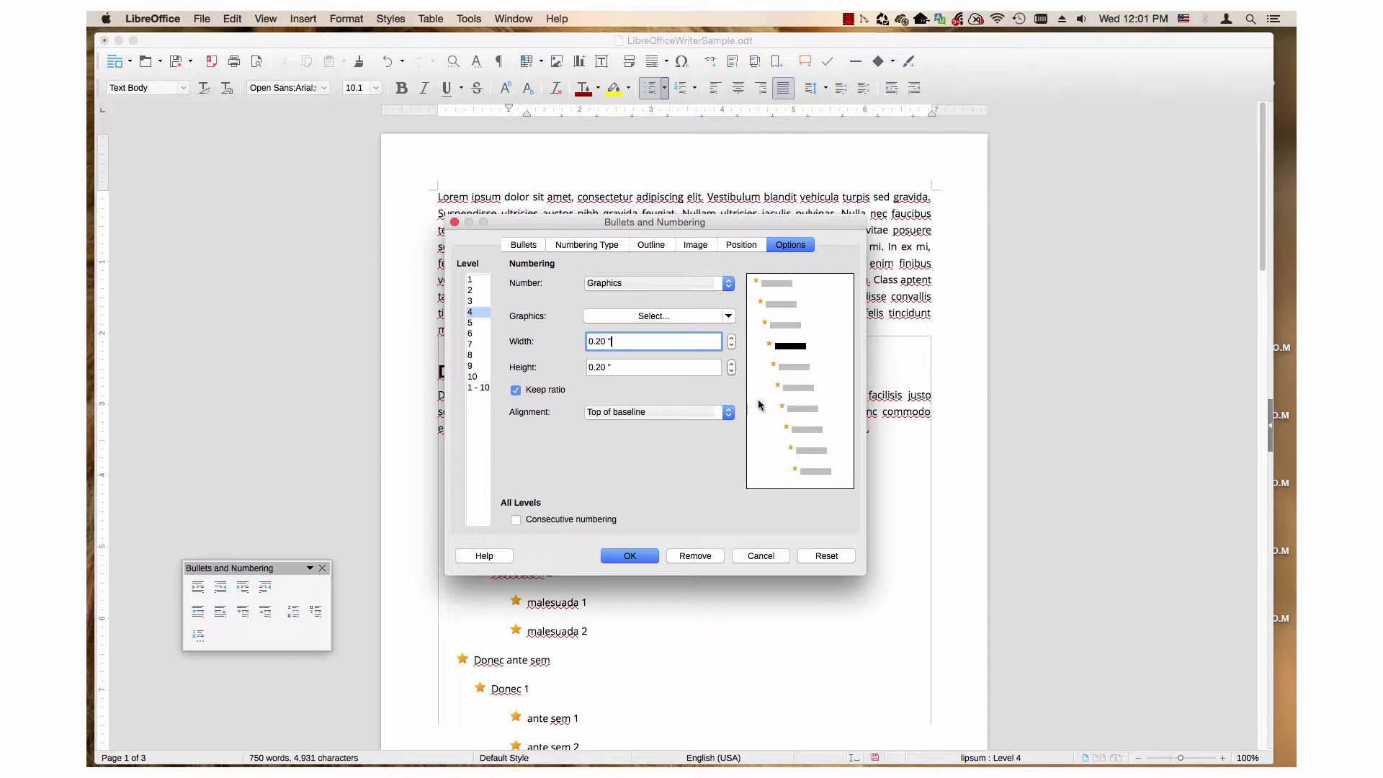
{"action": "left_click", "coordinate": [731, 337]}
{"action": "left_click", "coordinate": [732, 337]}
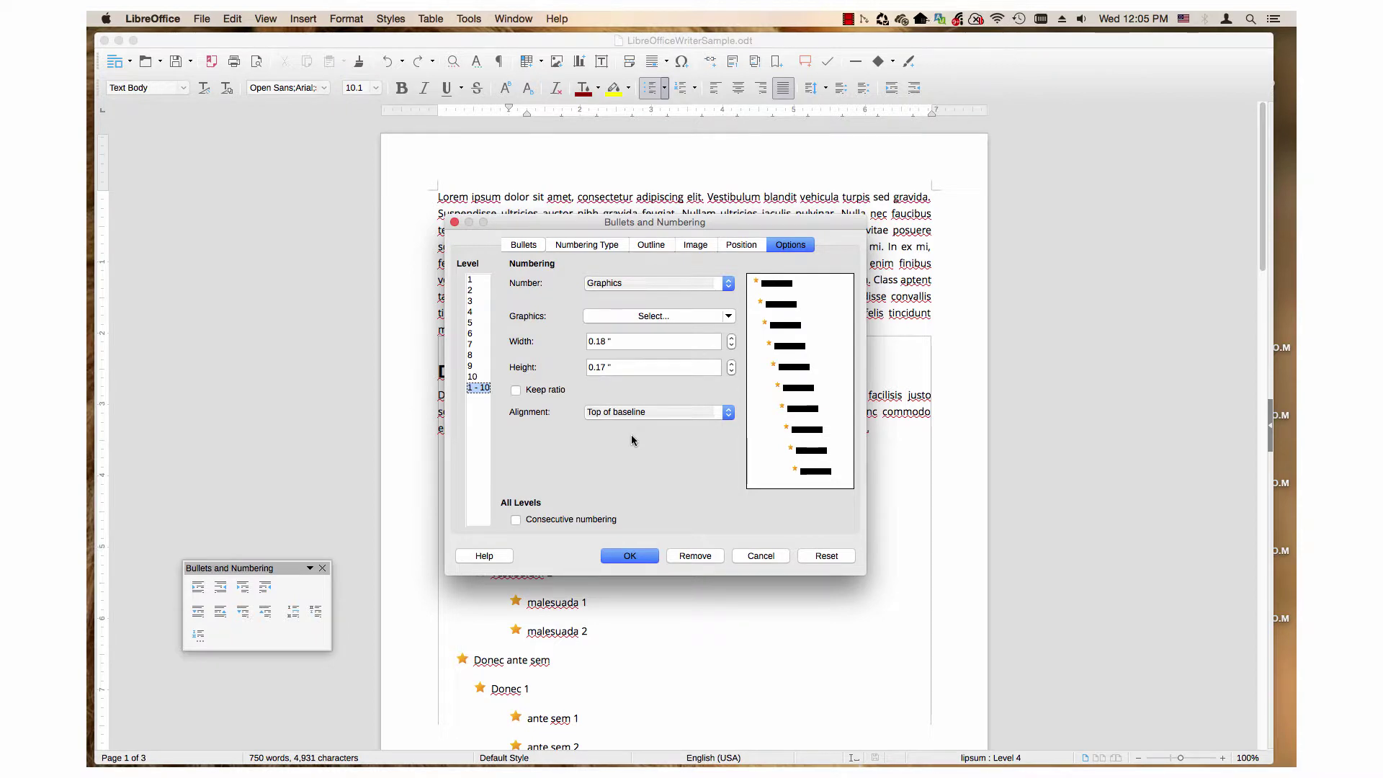
Set the star bullets' alignment to Bottom of line for all ten levels.
{"action": "left_click", "coordinate": [634, 415]}
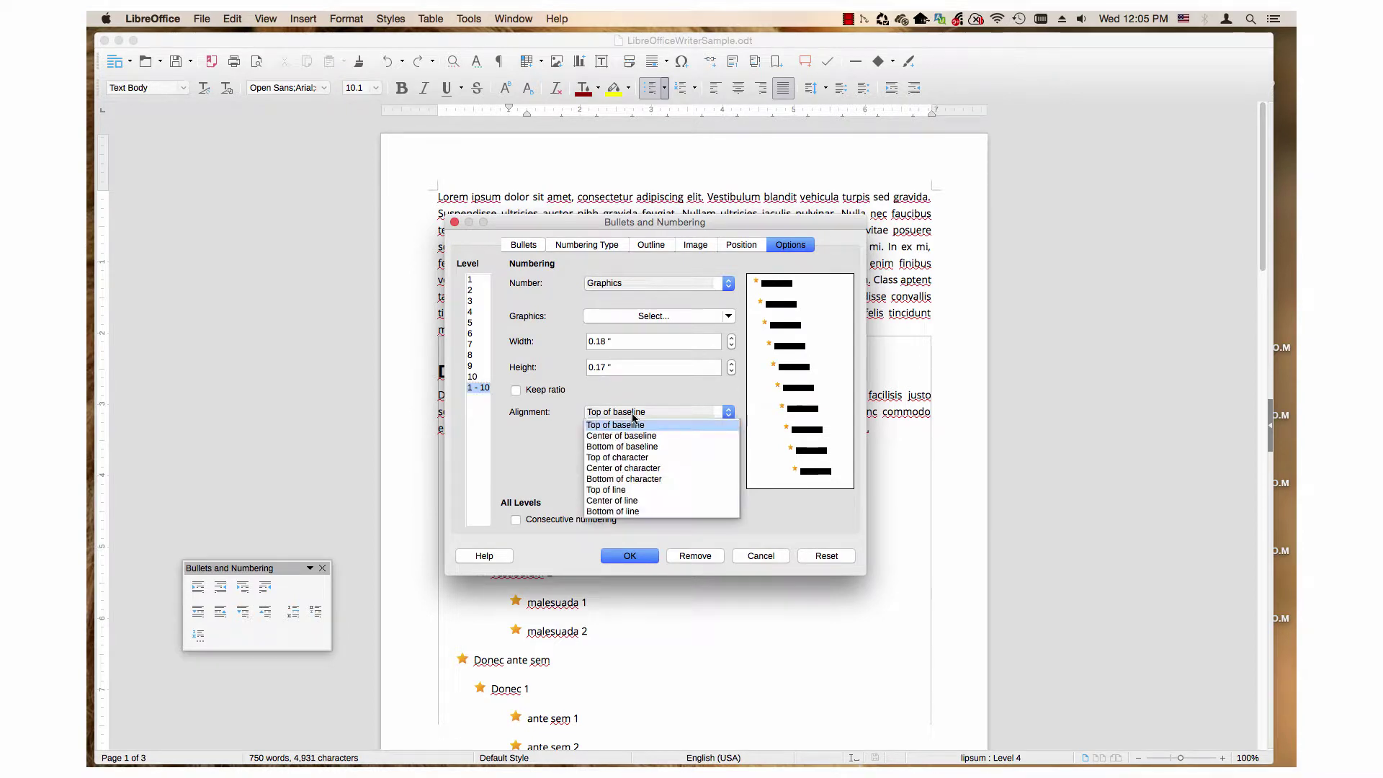
{"action": "left_click", "coordinate": [621, 511]}
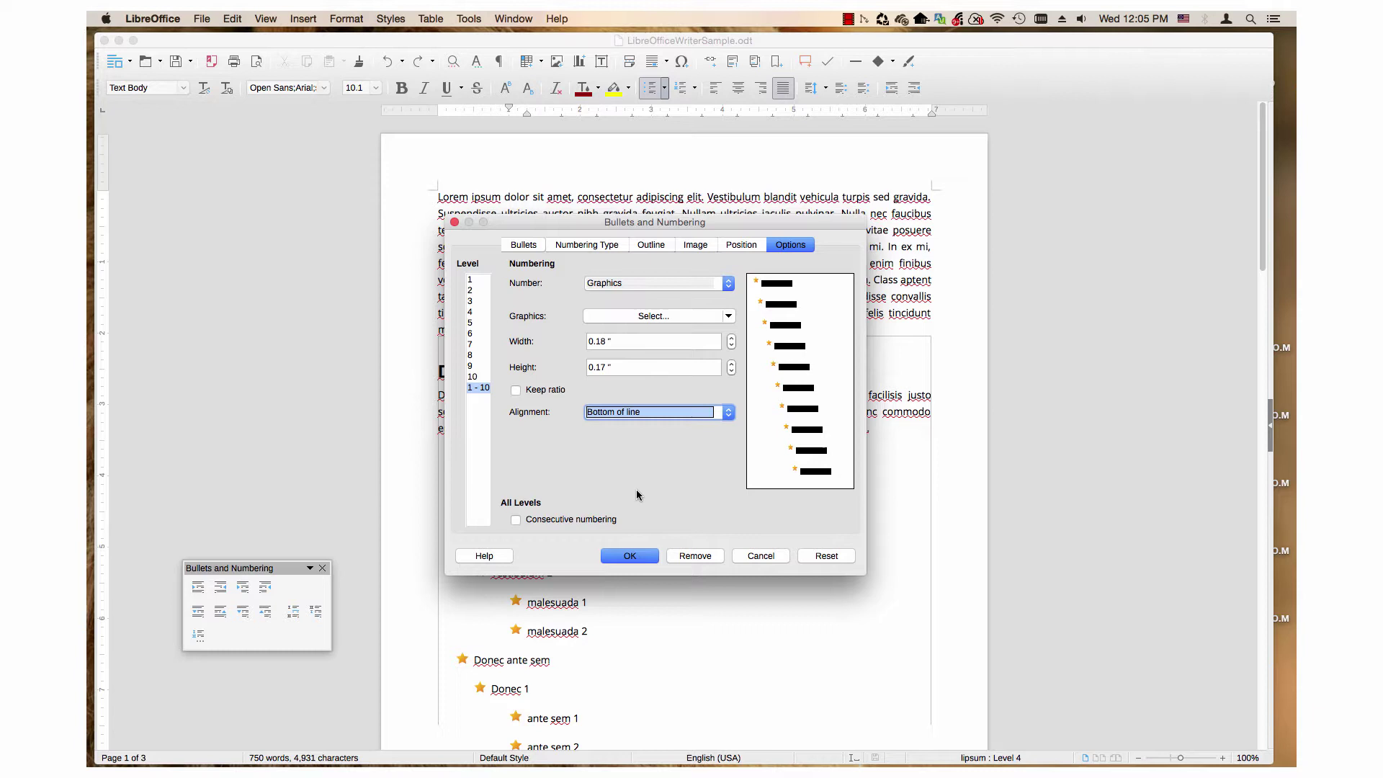
{"action": "left_click", "coordinate": [640, 559]}
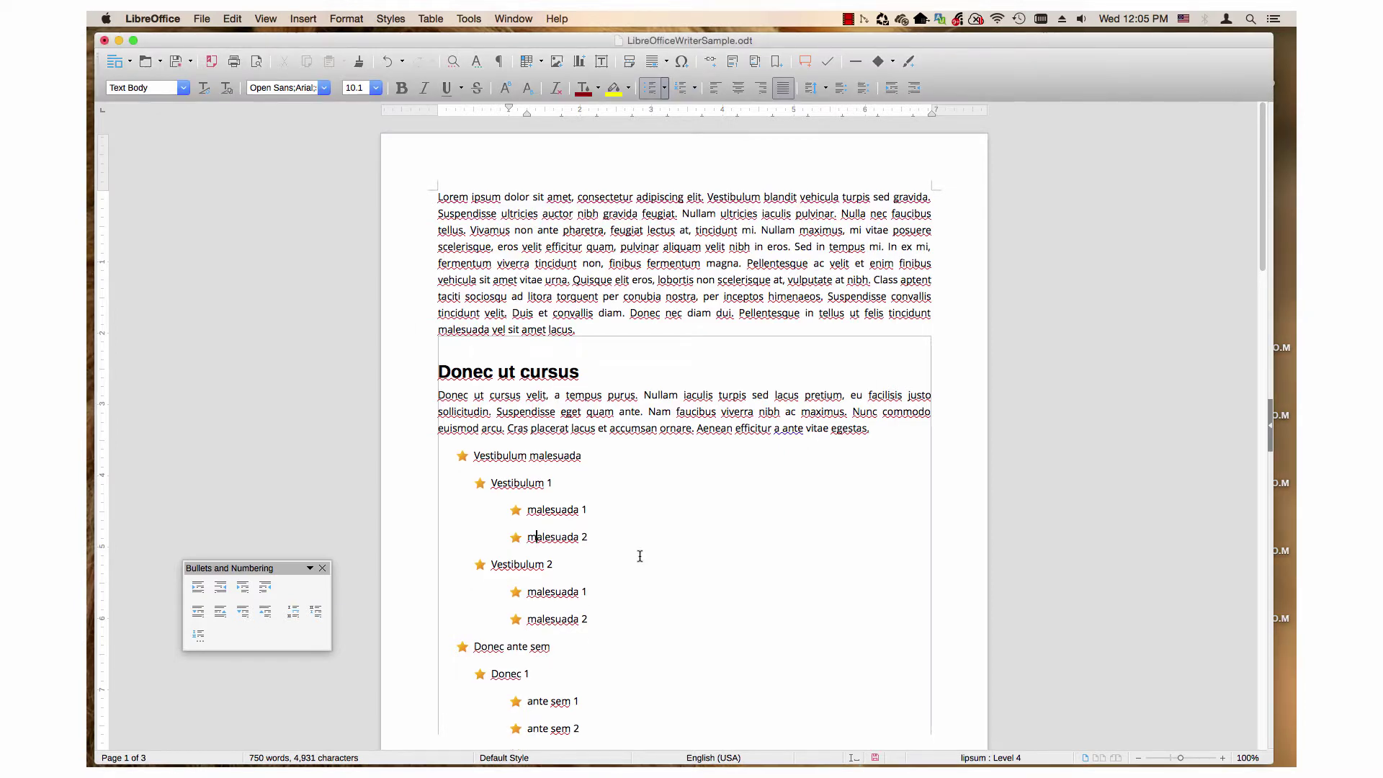